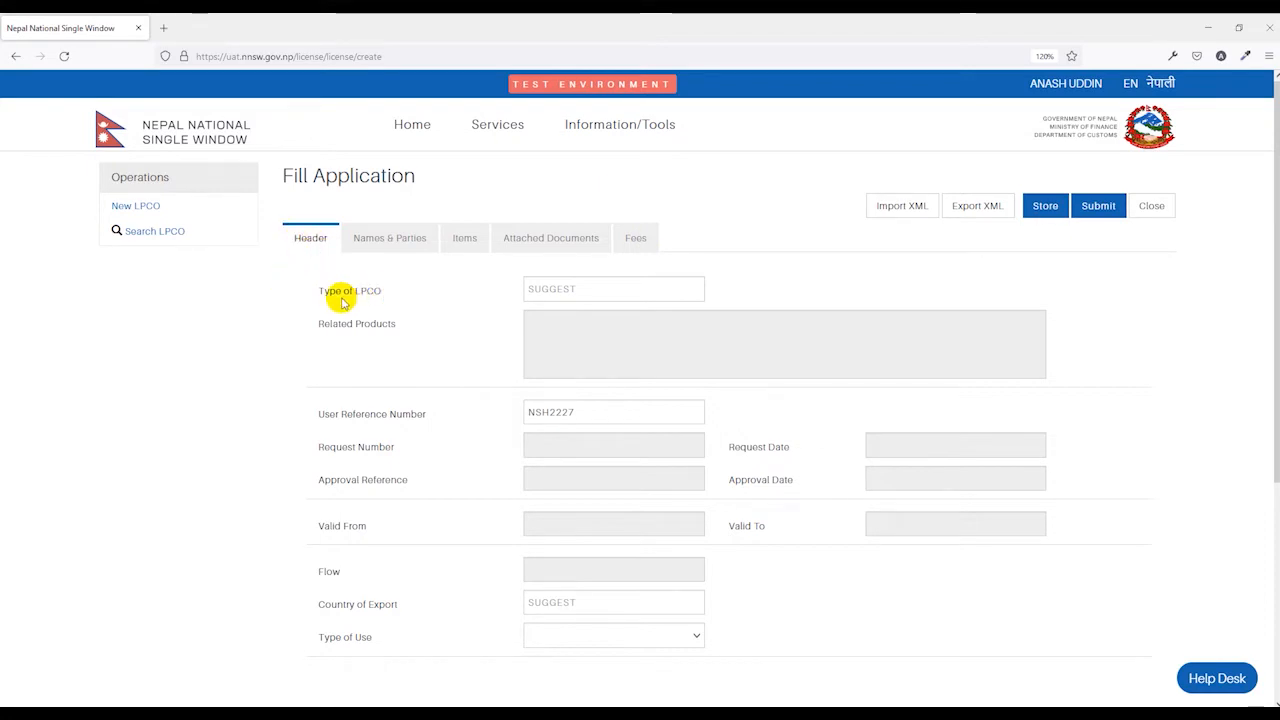
- Set the type of LPCO to 902, Permit to Import Live Animals and Livestock Products
{"action": "left_click", "coordinate": [534, 292]}
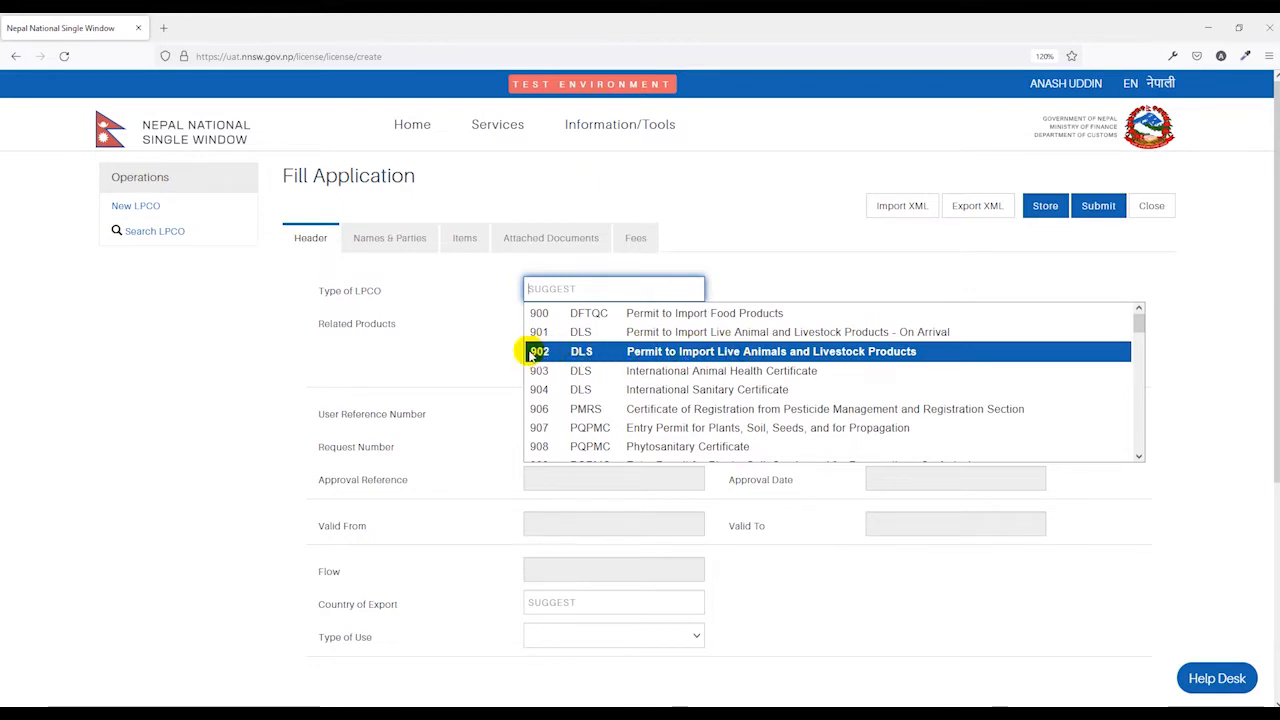
{"action": "left_click", "coordinate": [634, 352]}
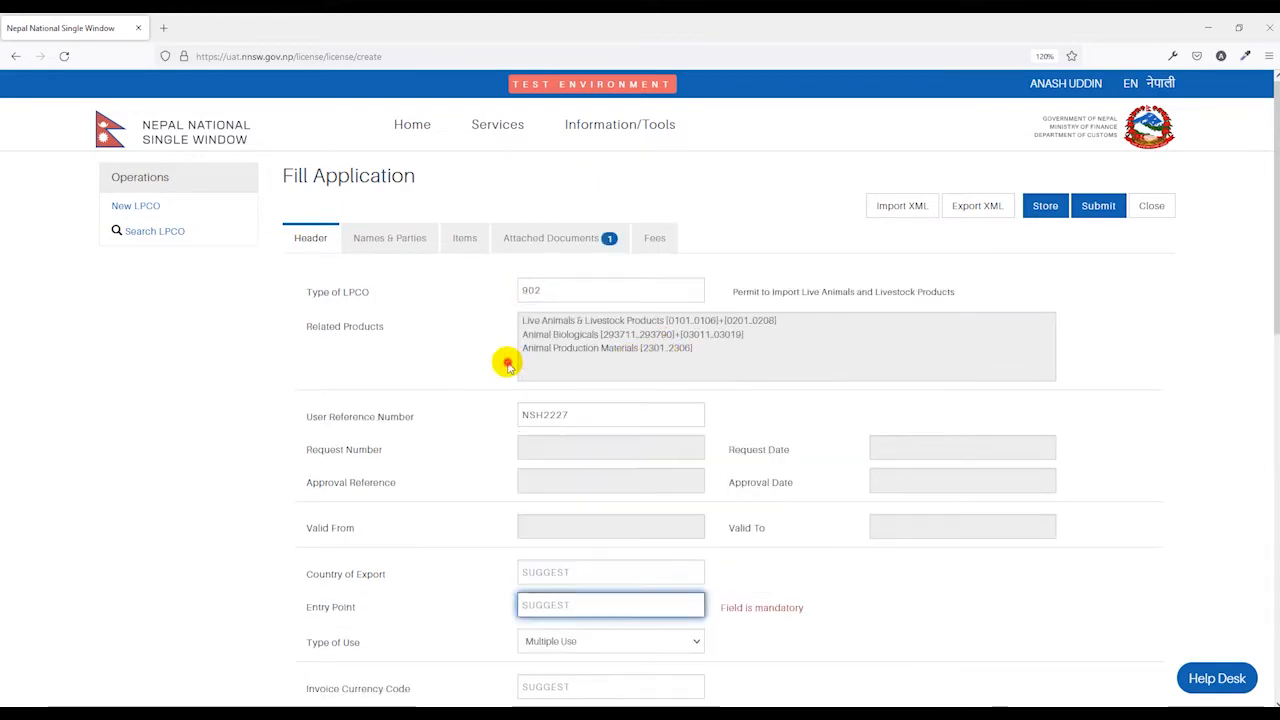
{"action": "left_click_drag", "start_coordinate": [528, 342], "coordinate": [556, 376]}
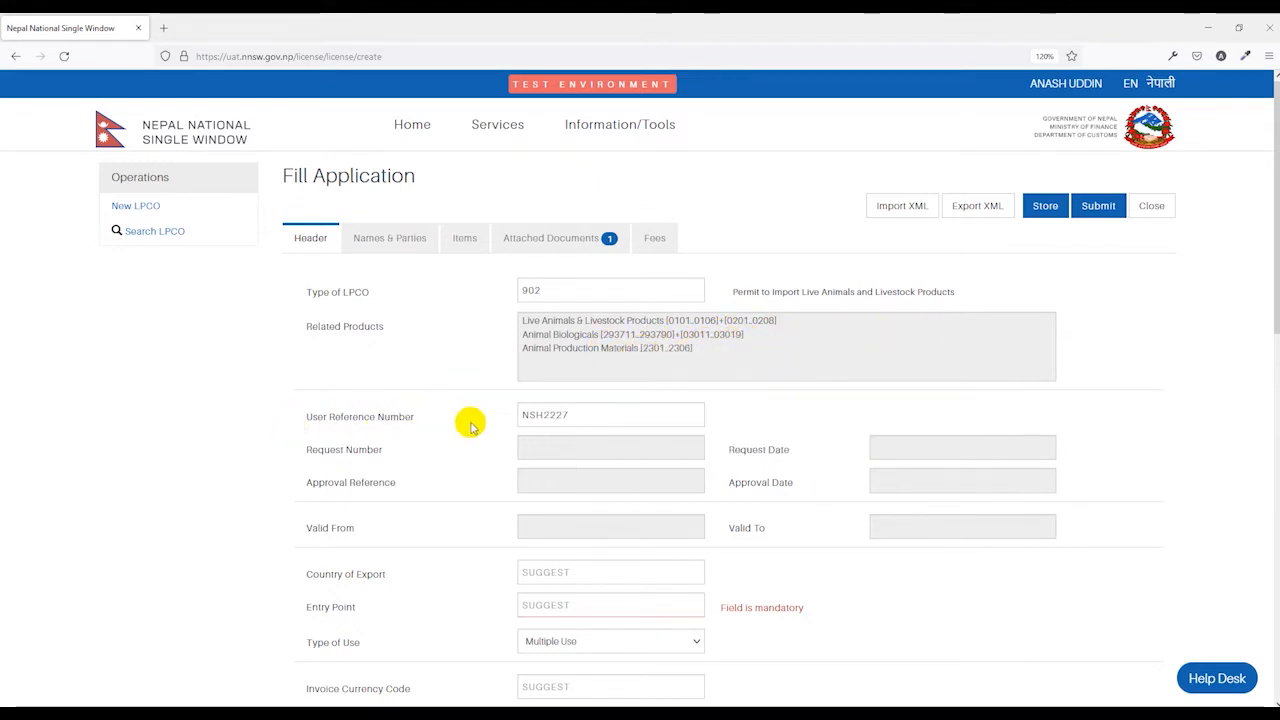
- Replace the user reference number in the application header with 567
{"action": "scroll", "coordinate": [476, 424], "scroll_direction": "down", "scroll_amount": 1}
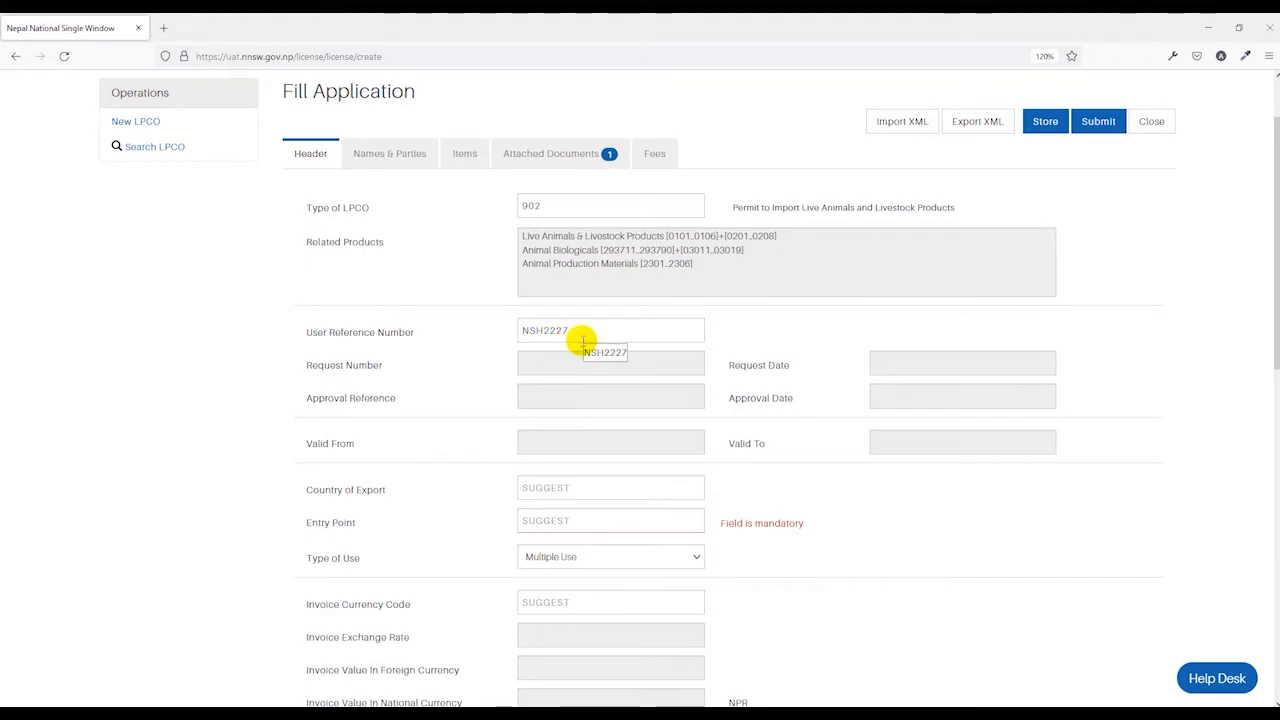
{"action": "left_click_drag", "start_coordinate": [580, 334], "coordinate": [514, 331]}
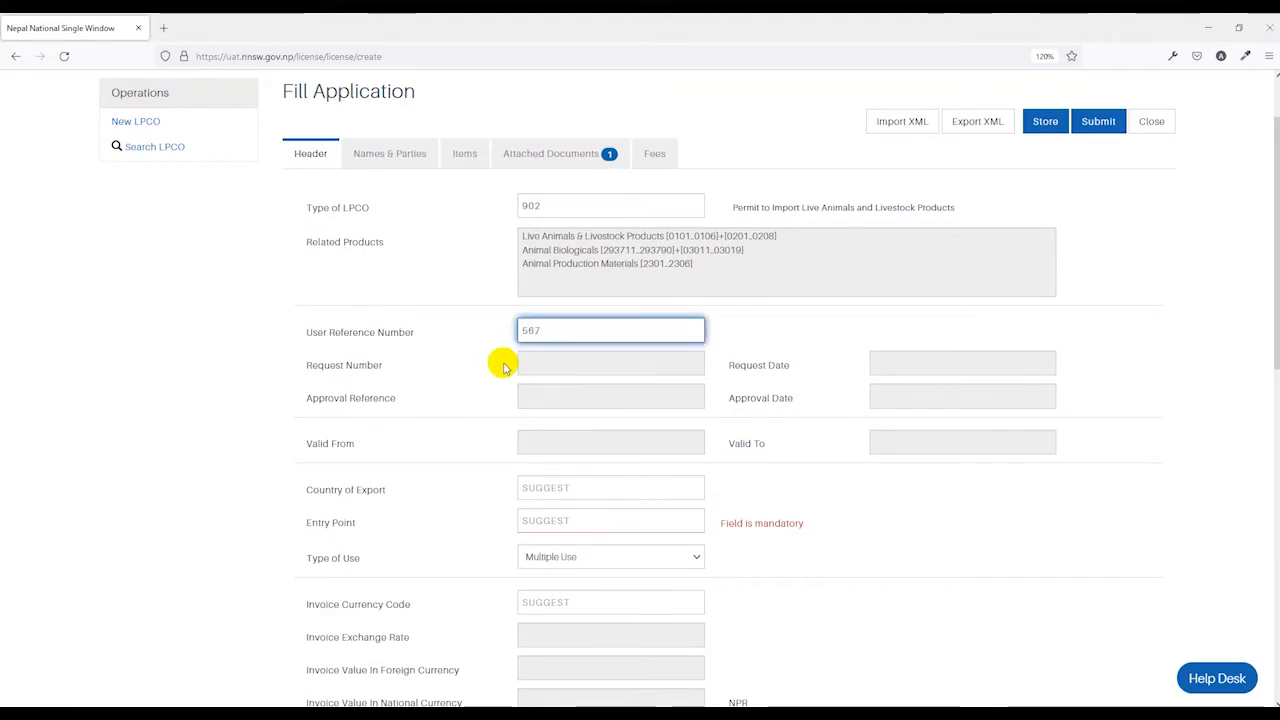
{"action": "left_click", "coordinate": [507, 363]}
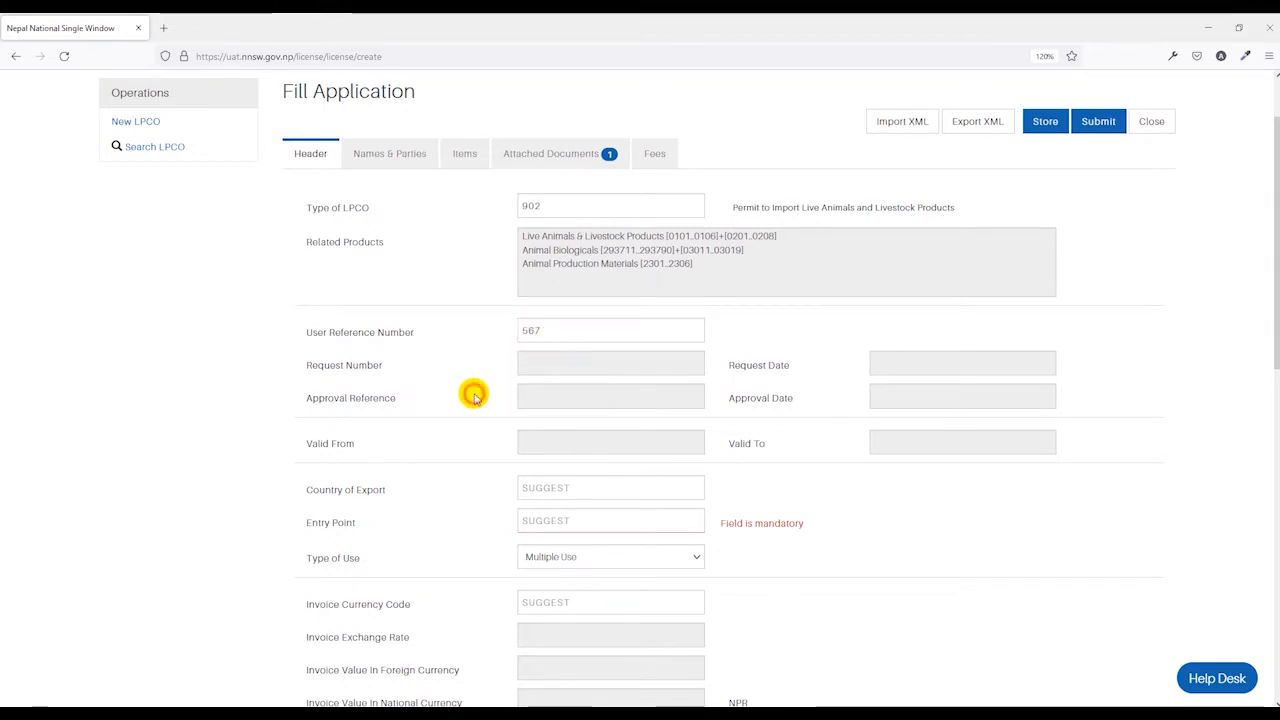
- Set the country of export to India (IN) and the entry point to Birgunj Customs Office (BRJ01)
{"action": "scroll", "coordinate": [474, 396], "scroll_direction": "down", "scroll_amount": 2}
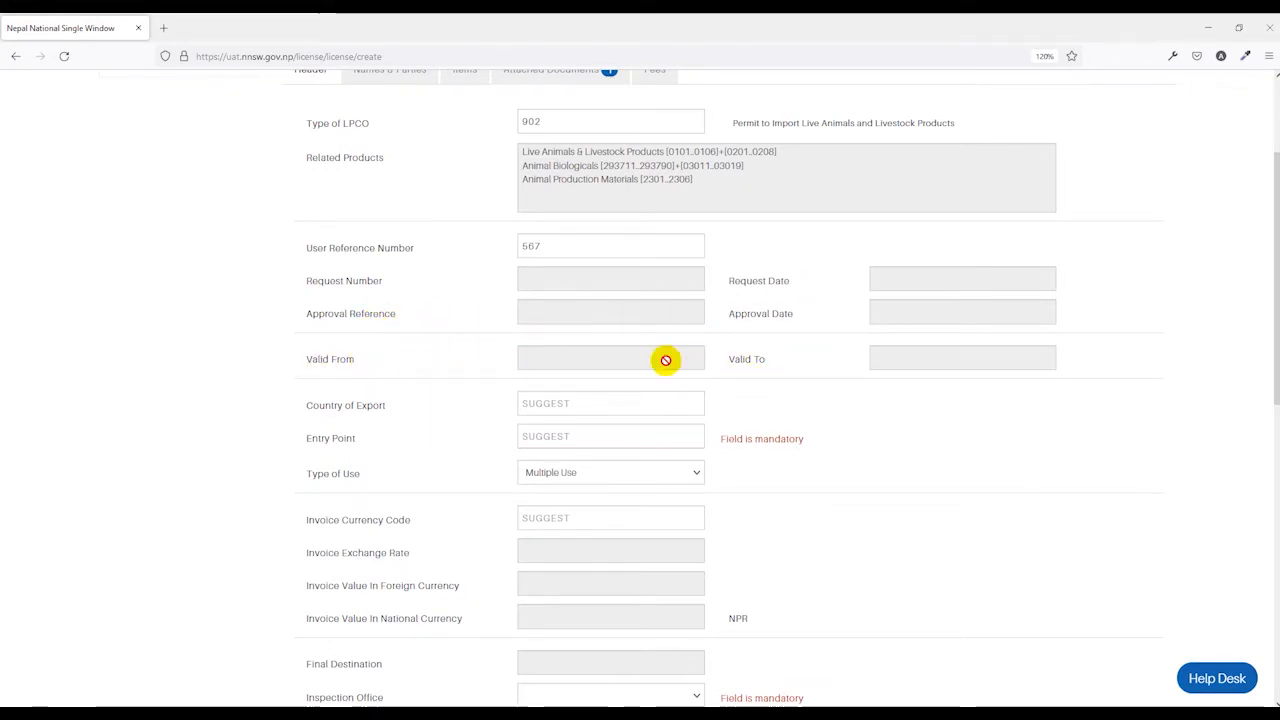
{"action": "scroll", "coordinate": [770, 388], "scroll_direction": "down", "scroll_amount": 1}
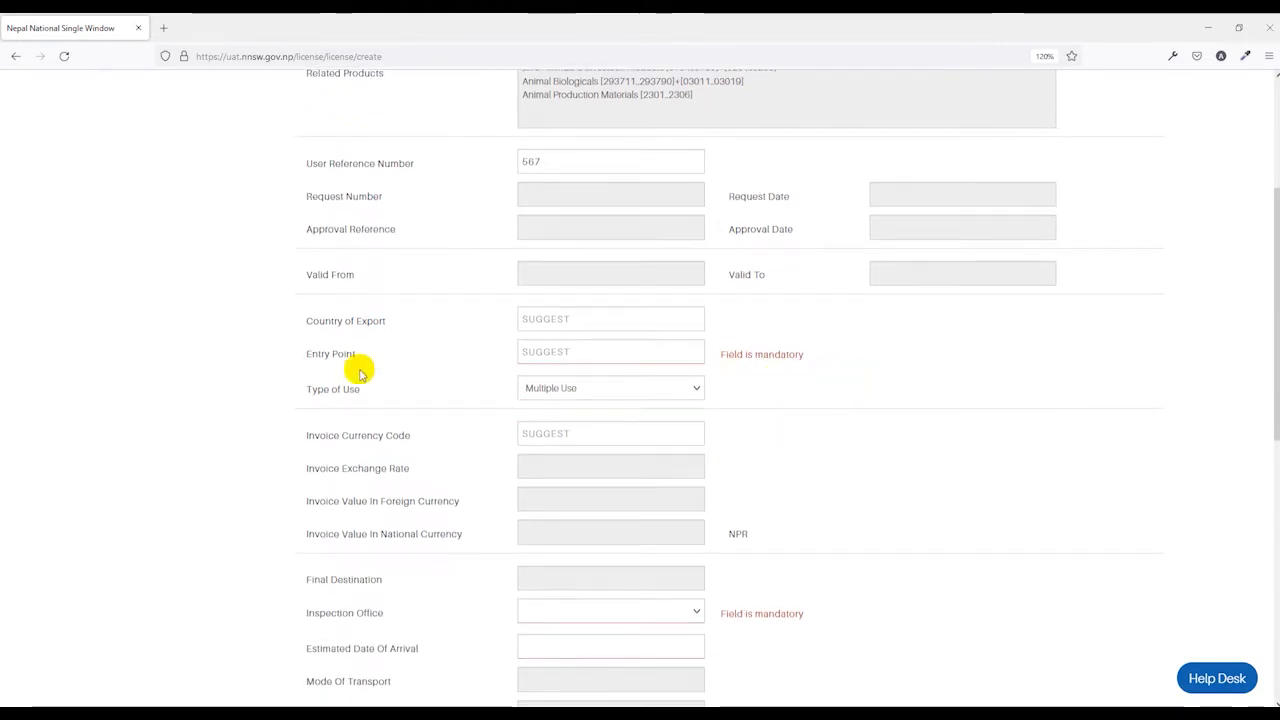
{"action": "left_click", "coordinate": [536, 320]}
{"action": "scroll", "coordinate": [571, 408], "scroll_direction": "down", "scroll_amount": 1}
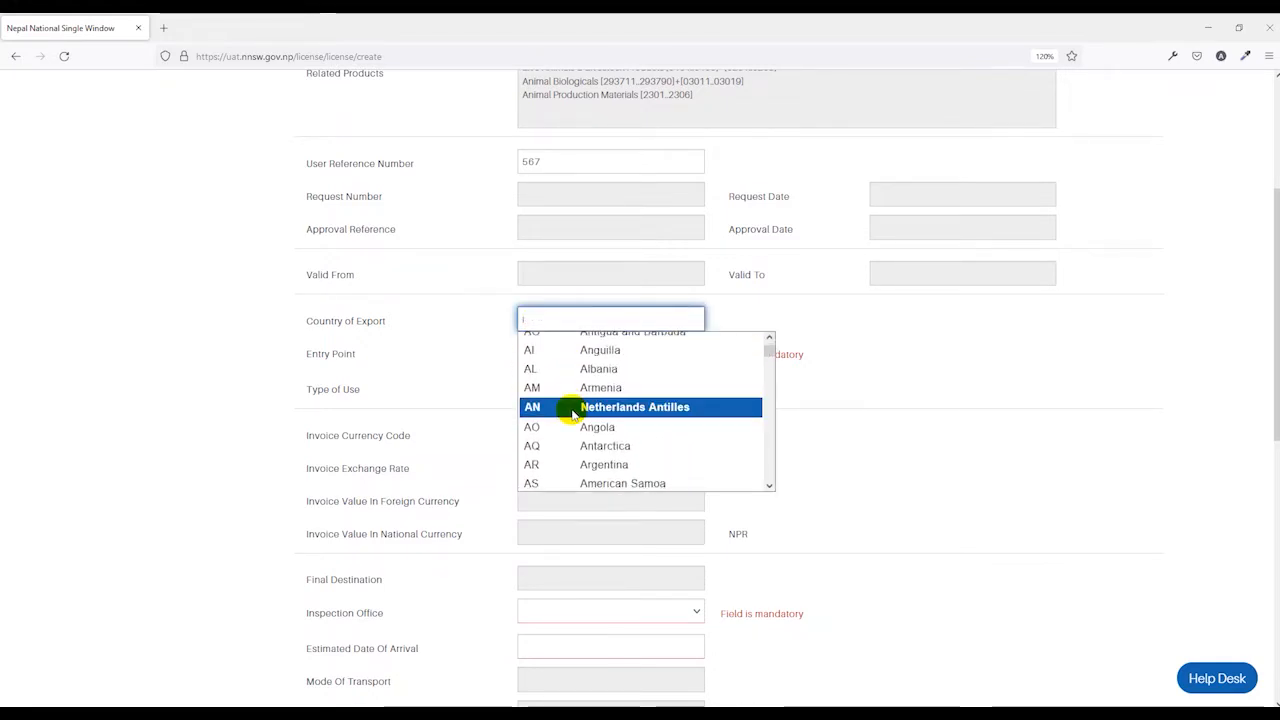
{"action": "type", "text": "in"}
{"action": "left_click", "coordinate": [571, 408]}
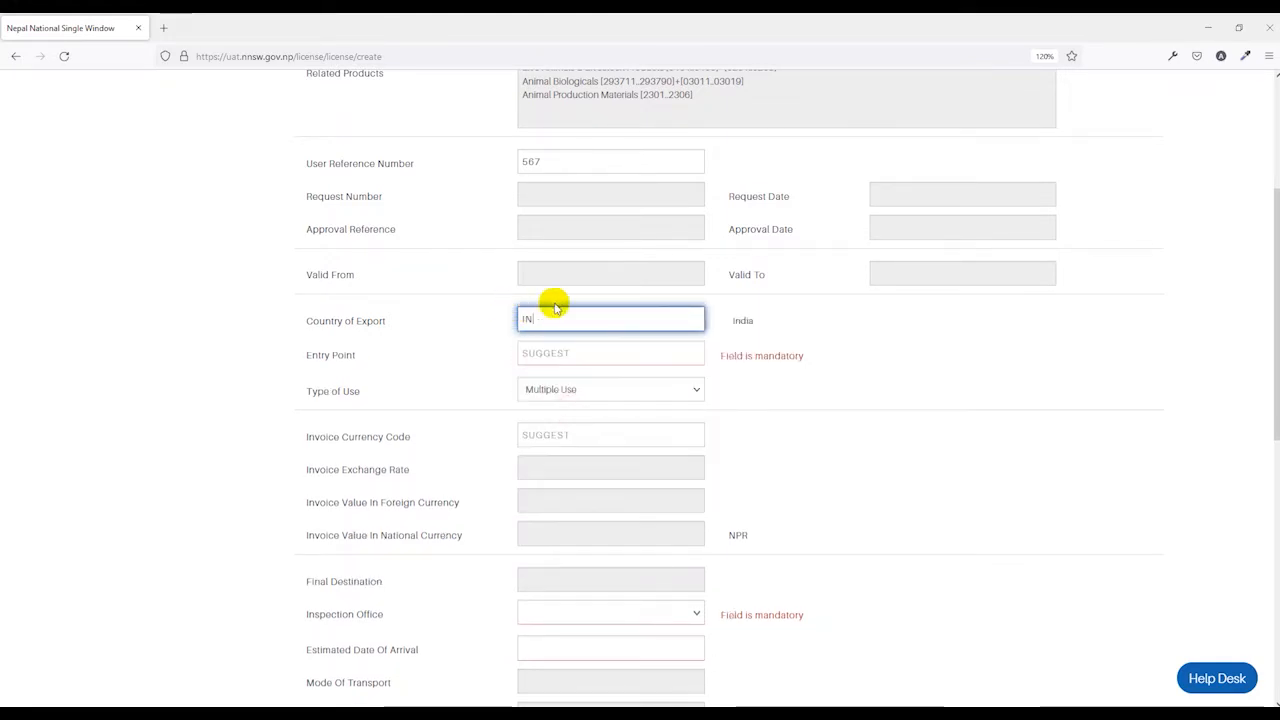
{"action": "left_click", "coordinate": [560, 354]}
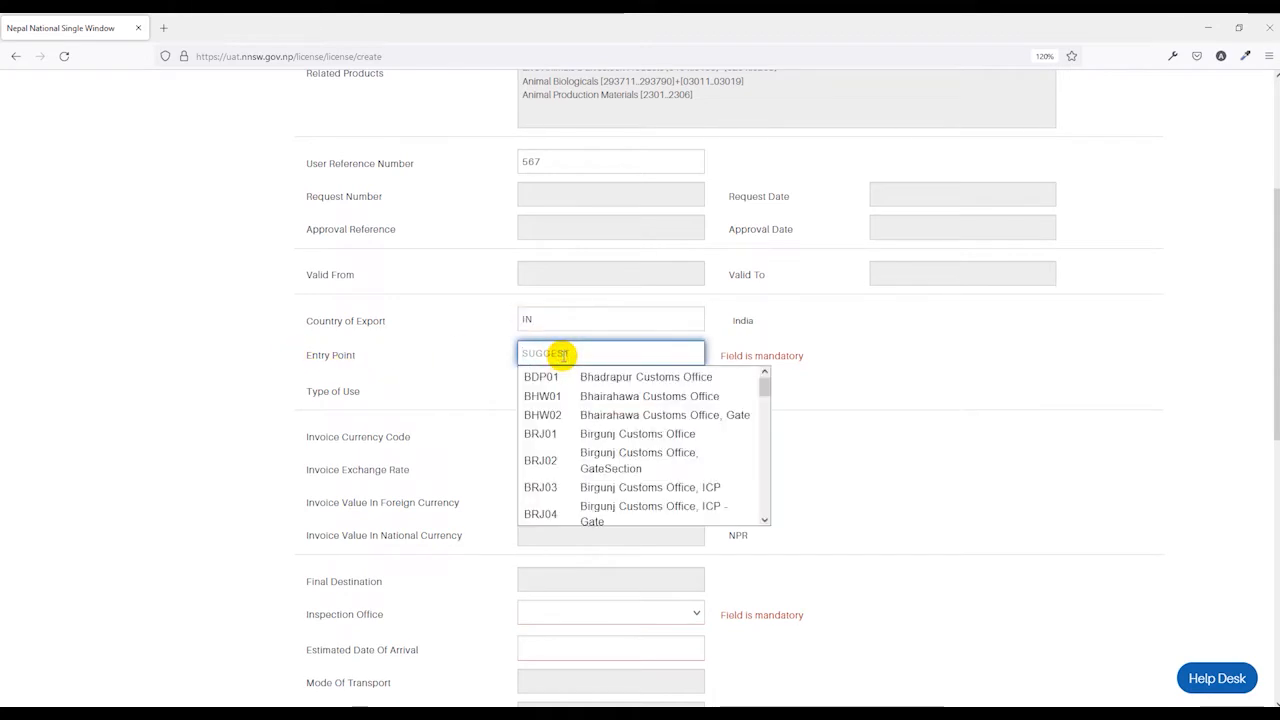
{"action": "left_click", "coordinate": [563, 437]}
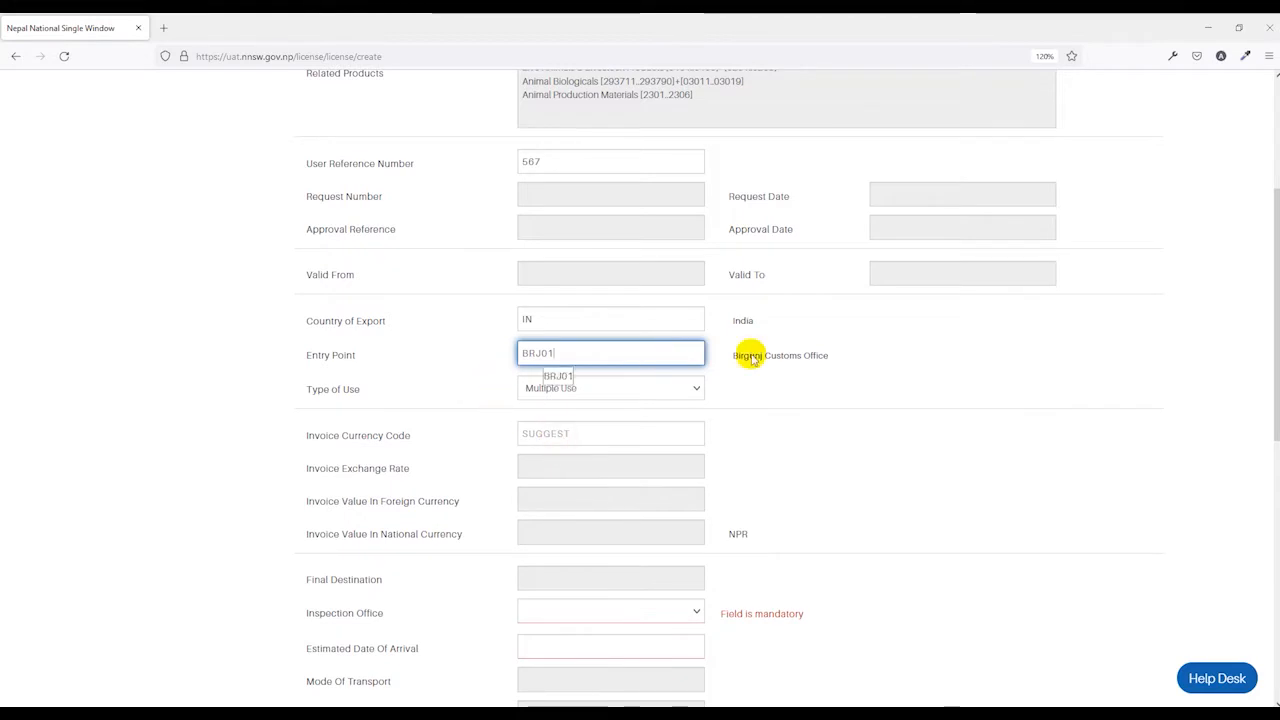
{"action": "left_click", "coordinate": [510, 400]}
- Choose Multiple Use as the type of use and set the invoice currency code to INR
{"action": "scroll", "coordinate": [390, 380], "scroll_direction": "down", "scroll_amount": 1}
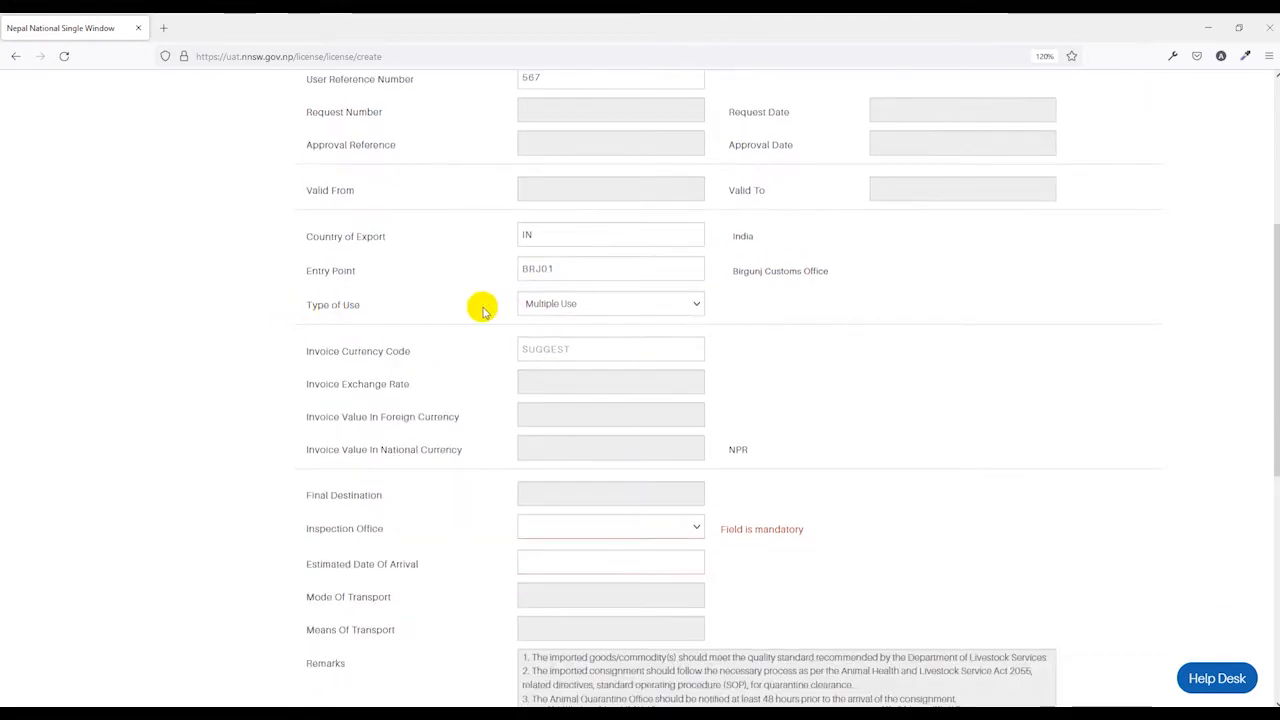
{"action": "left_click", "coordinate": [583, 308]}
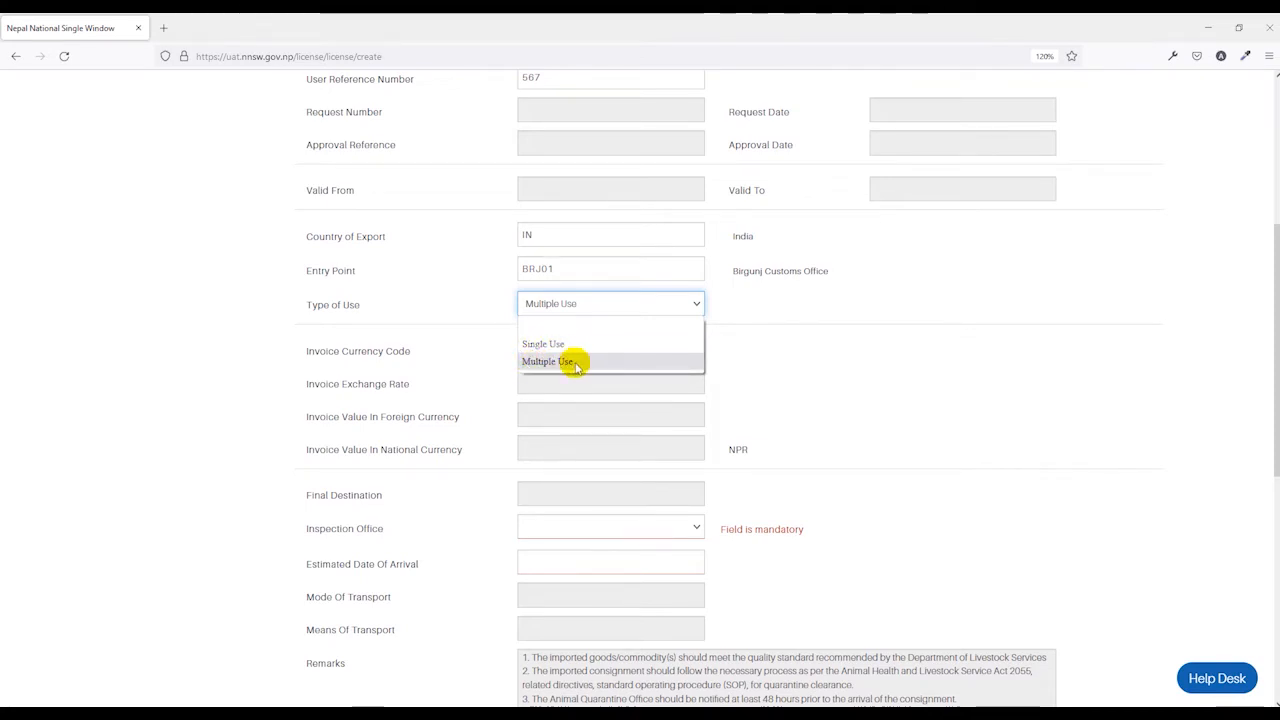
{"action": "left_click", "coordinate": [576, 364]}
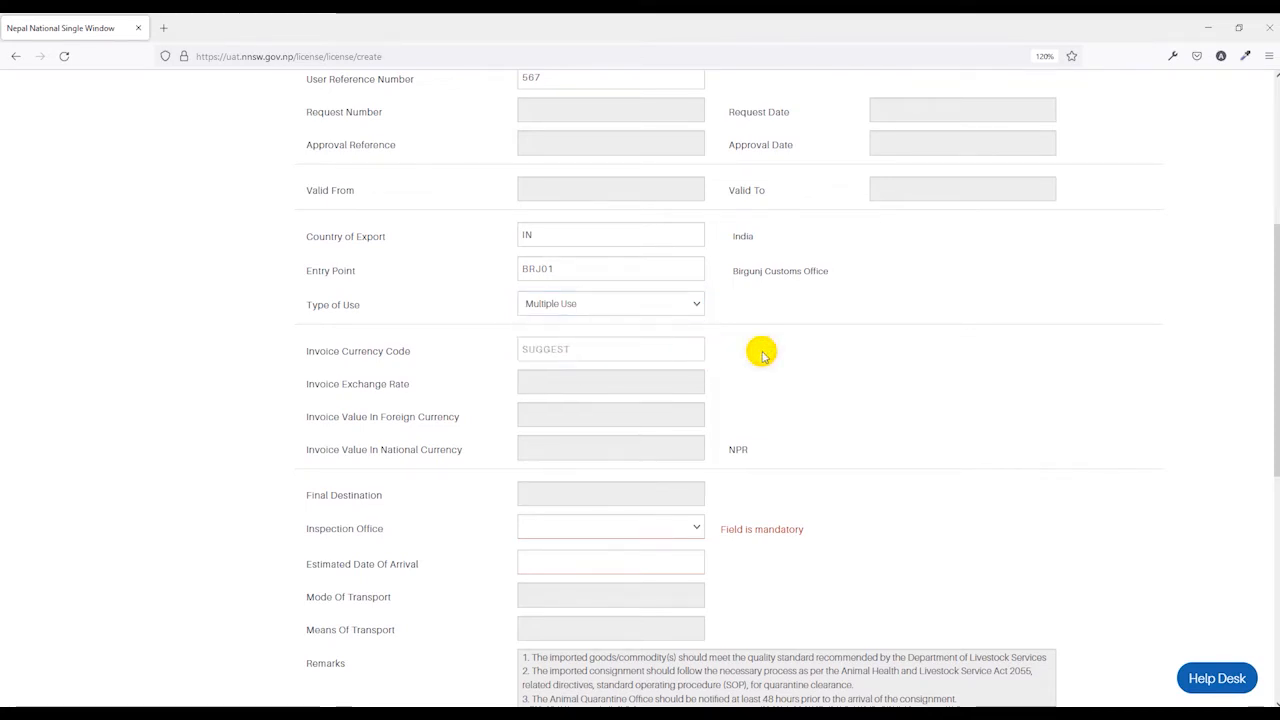
{"action": "scroll", "coordinate": [760, 351], "scroll_direction": "down", "scroll_amount": 1}
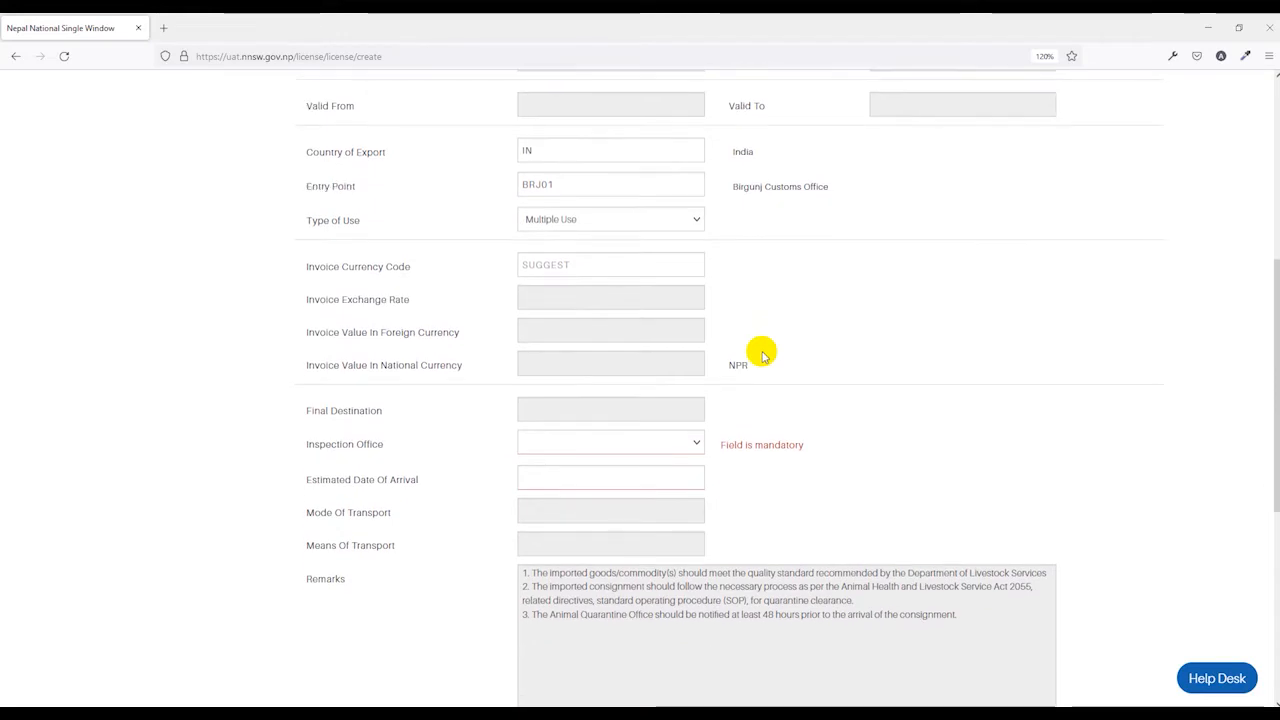
{"action": "left_click", "coordinate": [537, 266]}
{"action": "type", "text": "INR"}
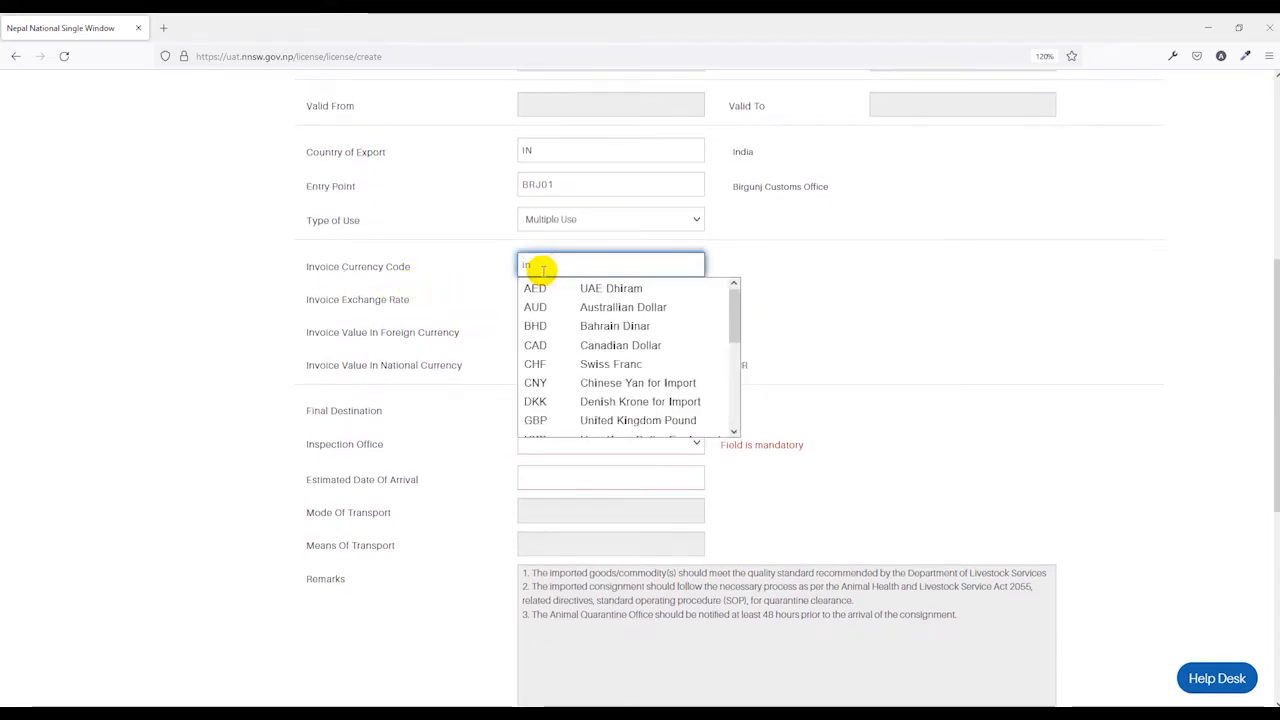
{"action": "left_click", "coordinate": [551, 288]}
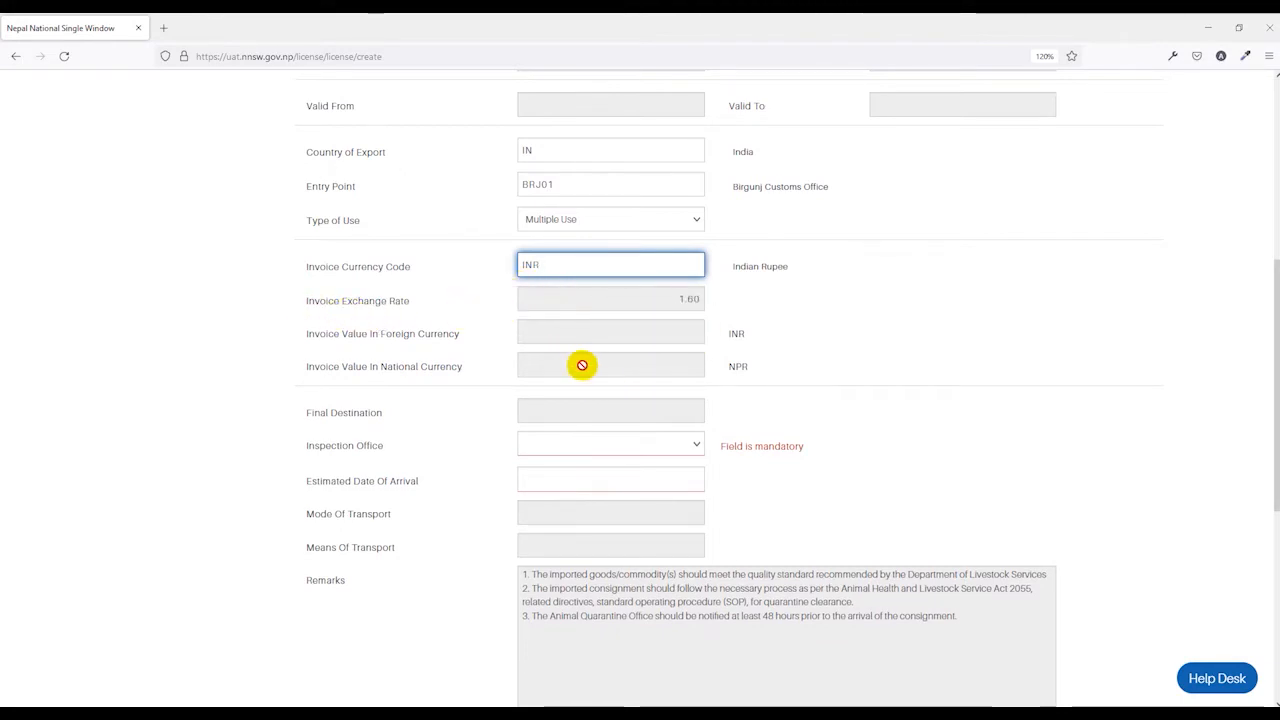
- Select Birgunj, Parsa as the inspection office and set the estimated date of arrival to 03/03/2022
{"action": "scroll", "coordinate": [577, 366], "scroll_direction": "down", "scroll_amount": 2}
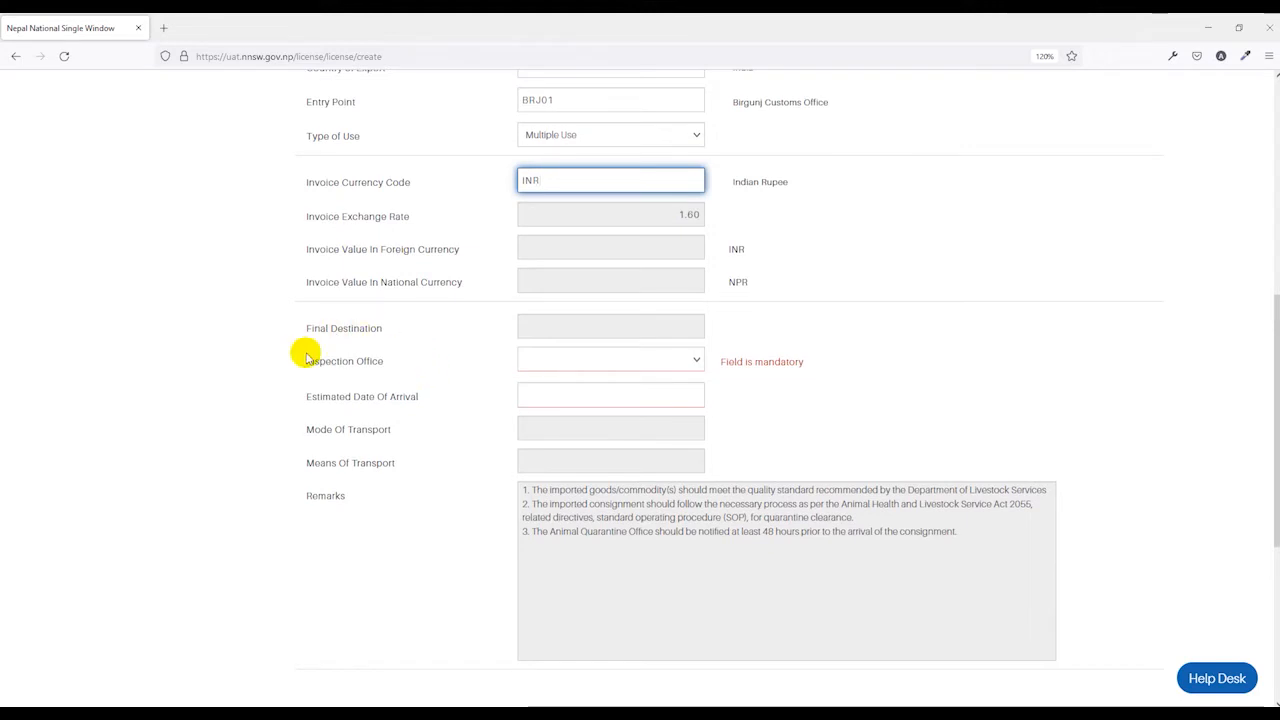
{"action": "left_click", "coordinate": [612, 362]}
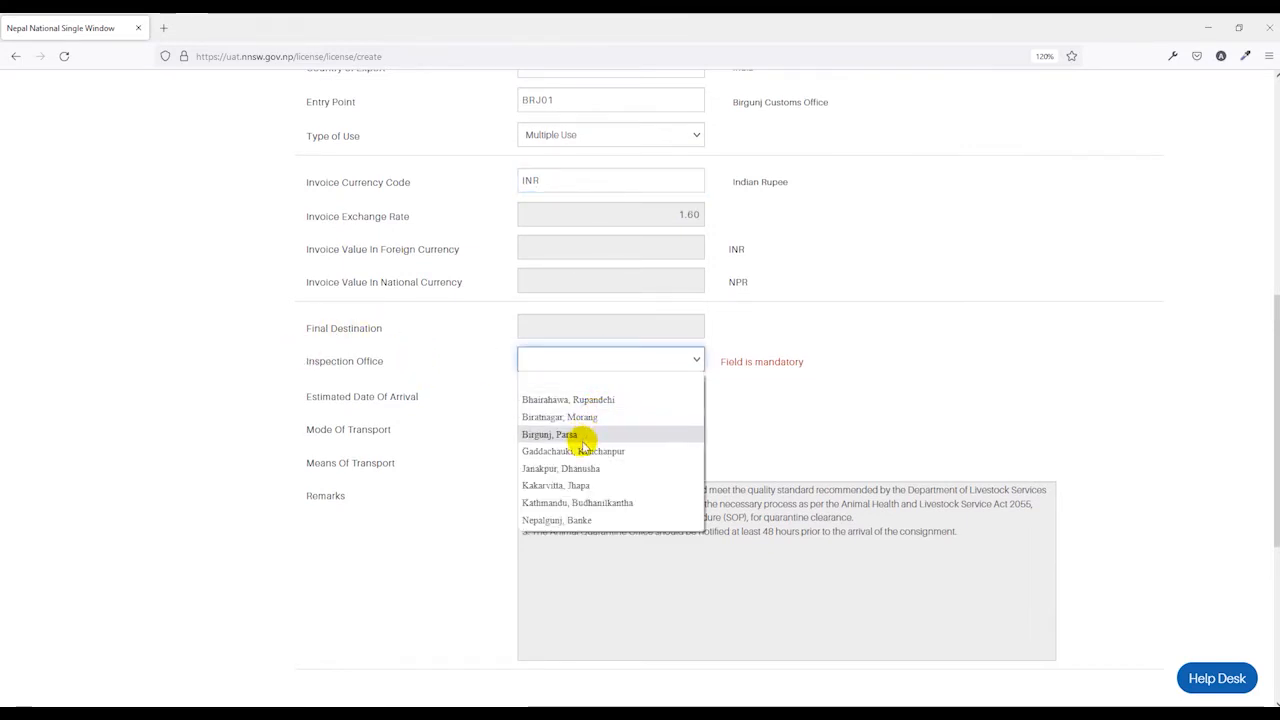
{"action": "left_click", "coordinate": [571, 432]}
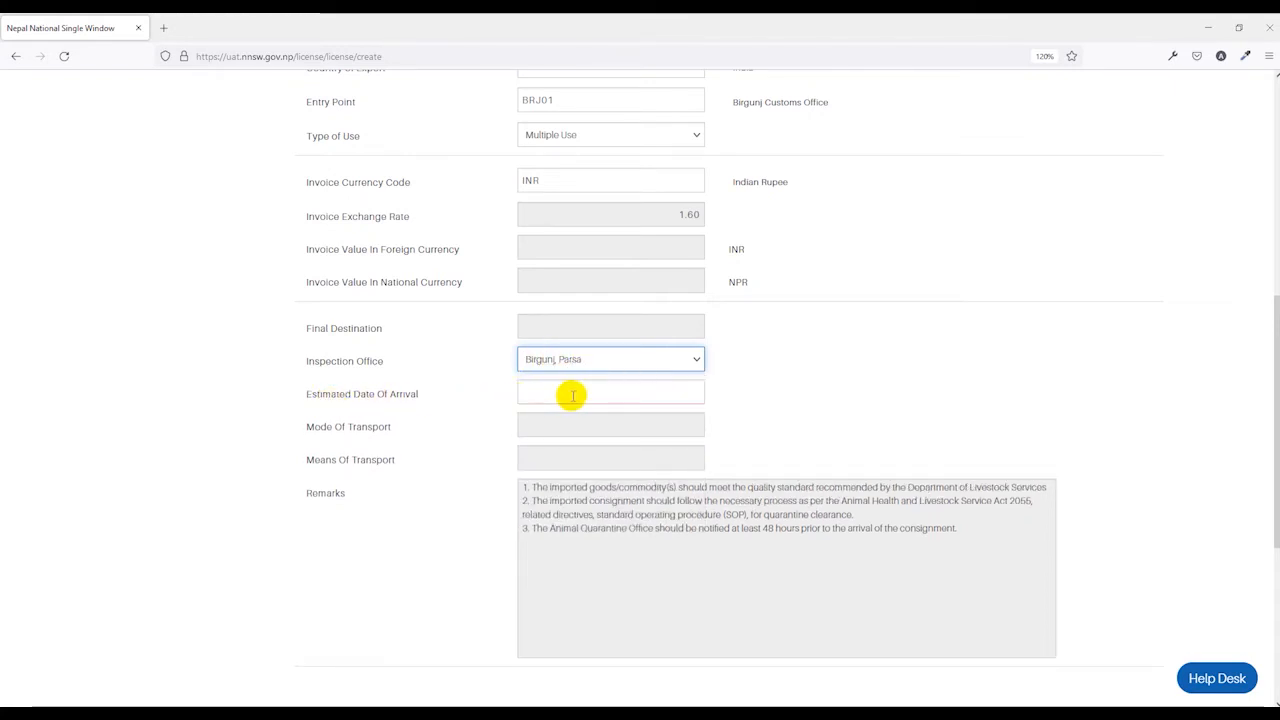
{"action": "left_click", "coordinate": [572, 395]}
{"action": "left_click", "coordinate": [685, 423]}
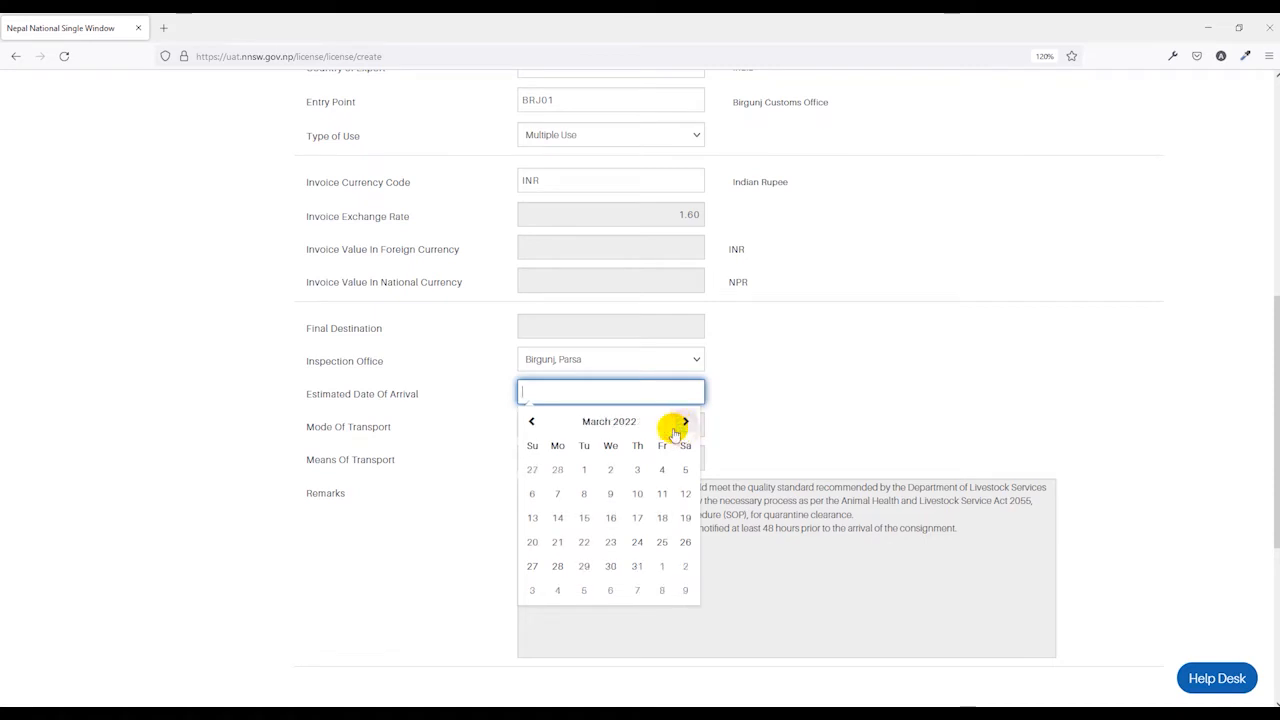
{"action": "left_click", "coordinate": [638, 469]}
{"action": "scroll", "coordinate": [766, 381], "scroll_direction": "down", "scroll_amount": 1}
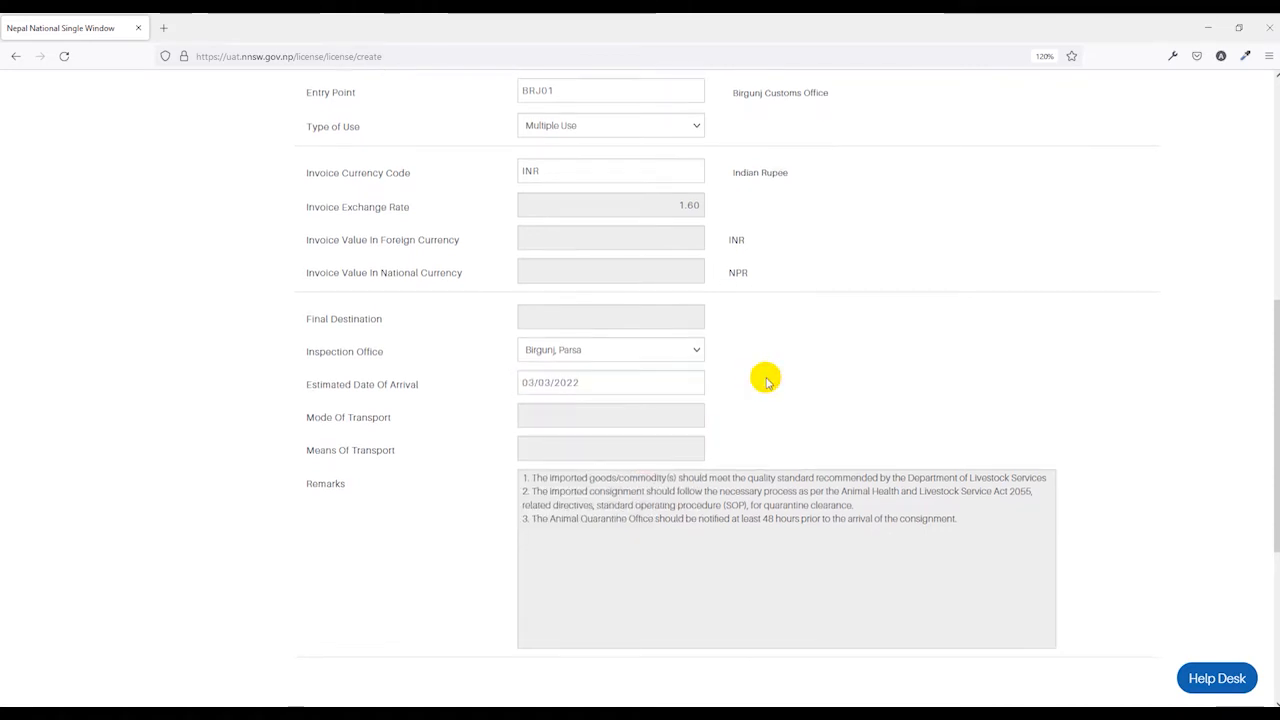
- In the names and parties details, enter "ABC Enterprises, India" as the exporter name and address and fill in the company email
{"action": "scroll", "coordinate": [766, 380], "scroll_direction": "down", "scroll_amount": 1}
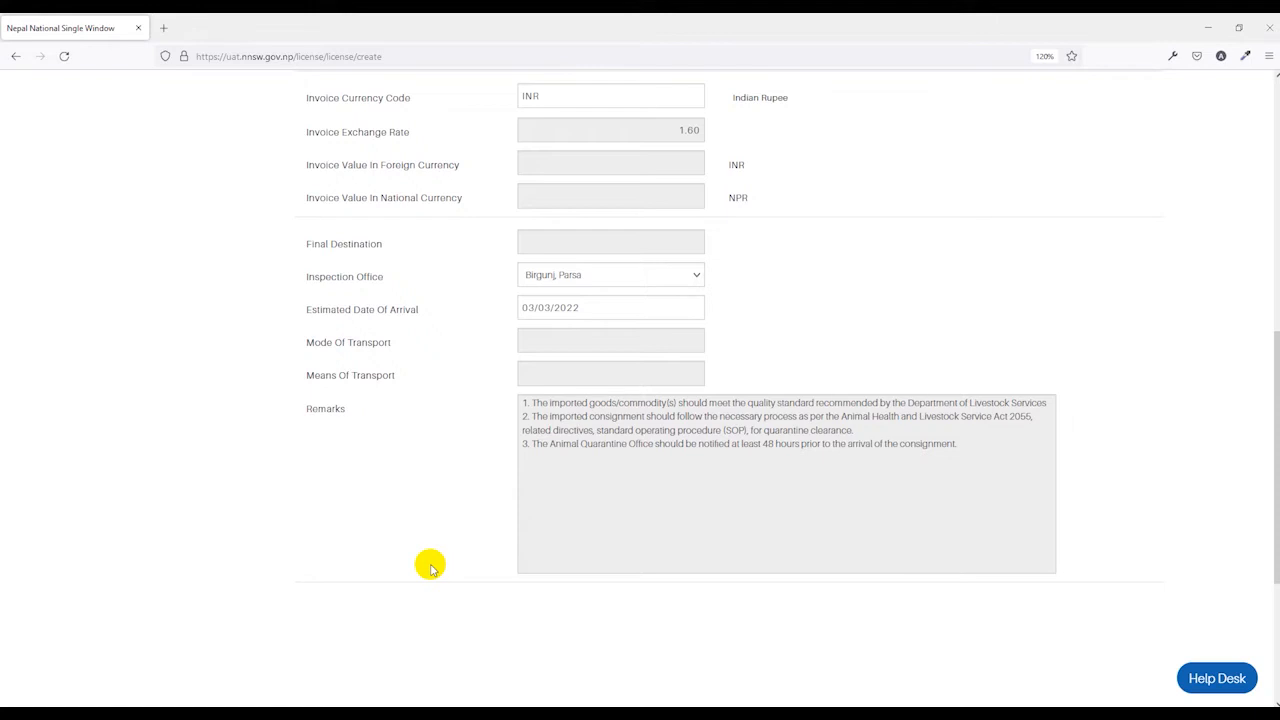
{"action": "scroll", "coordinate": [477, 534], "scroll_direction": "up", "scroll_amount": 5}
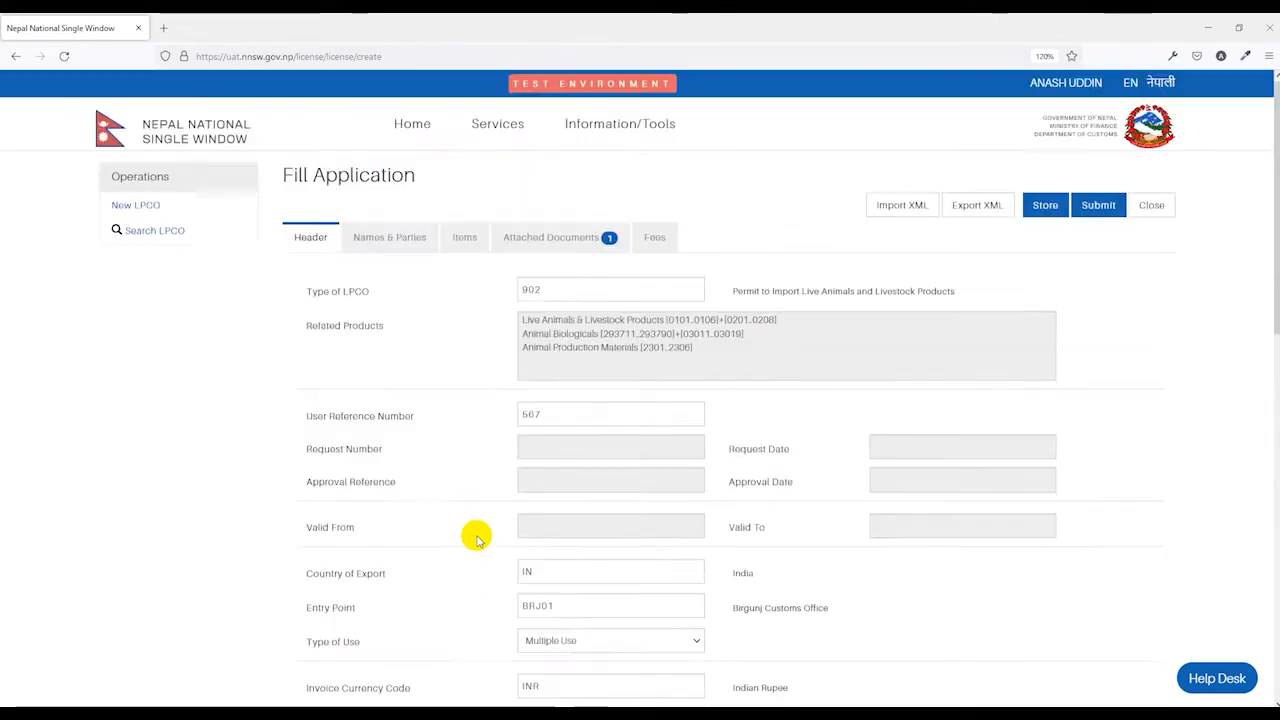
{"action": "left_click", "coordinate": [388, 240]}
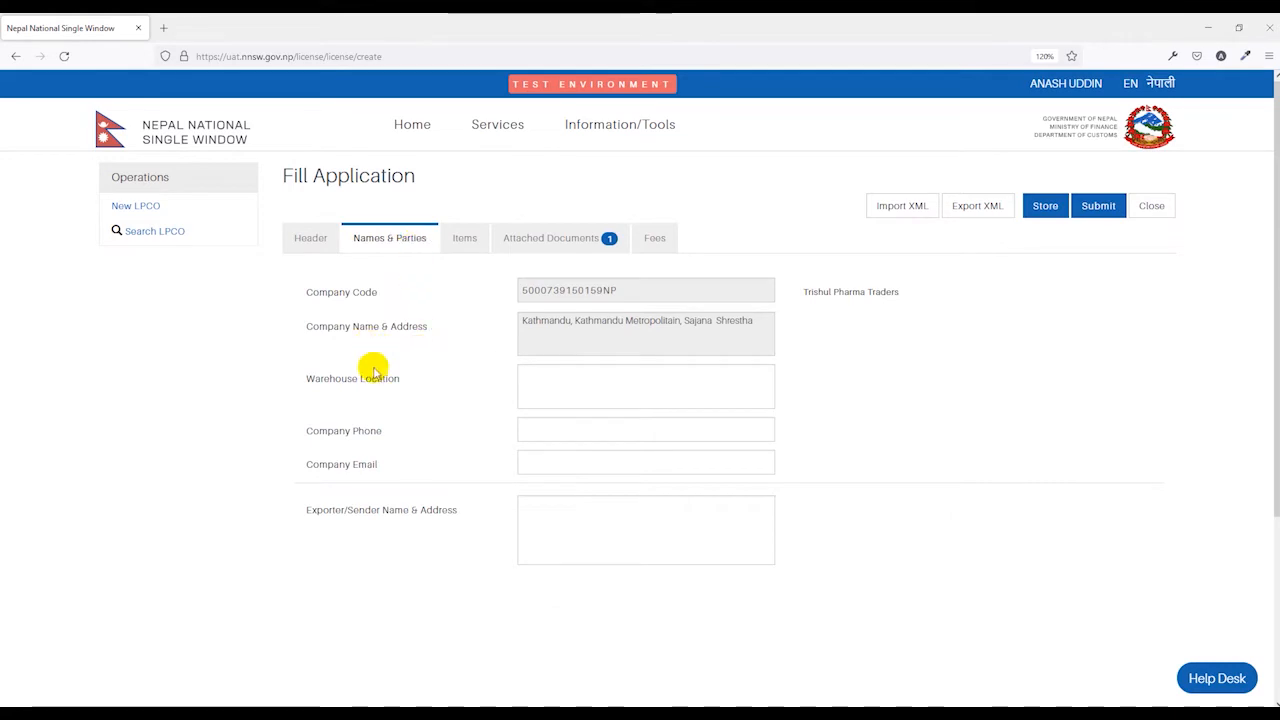
{"action": "scroll", "coordinate": [378, 375], "scroll_direction": "down", "scroll_amount": 2}
{"action": "left_click", "coordinate": [543, 426]}
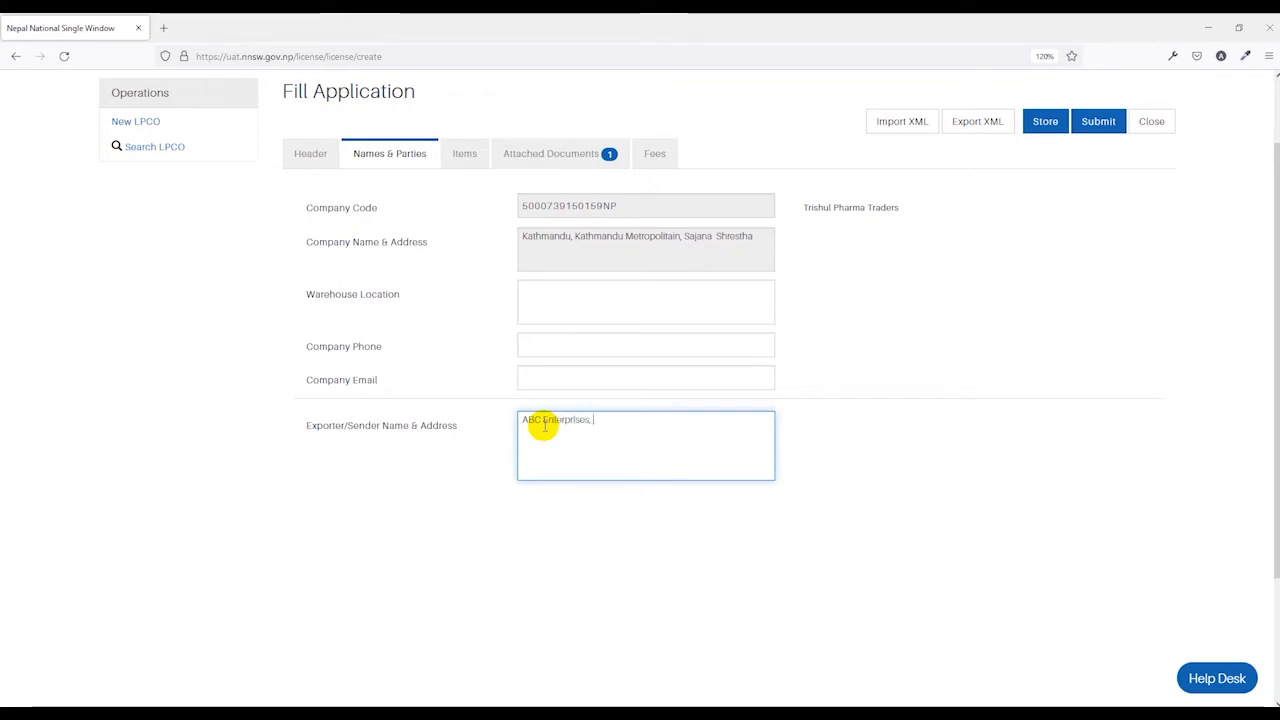
{"action": "type", "text": "a"}
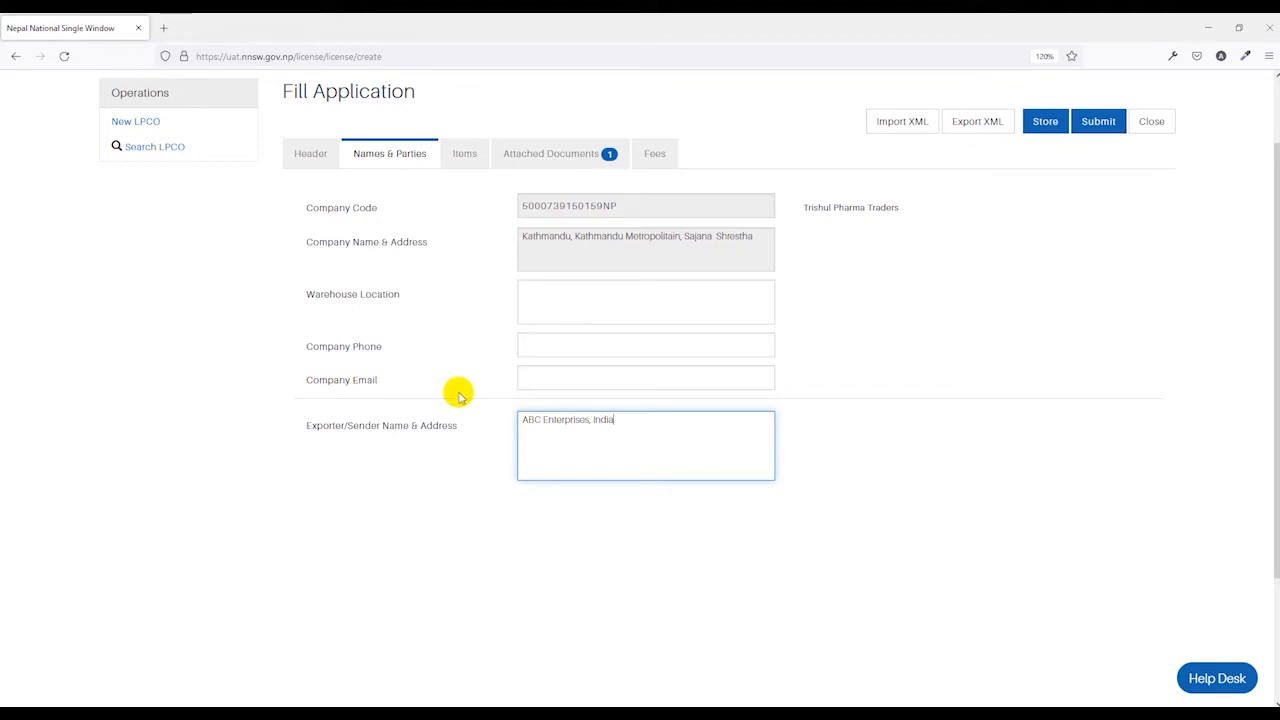
{"action": "left_click", "coordinate": [559, 381]}
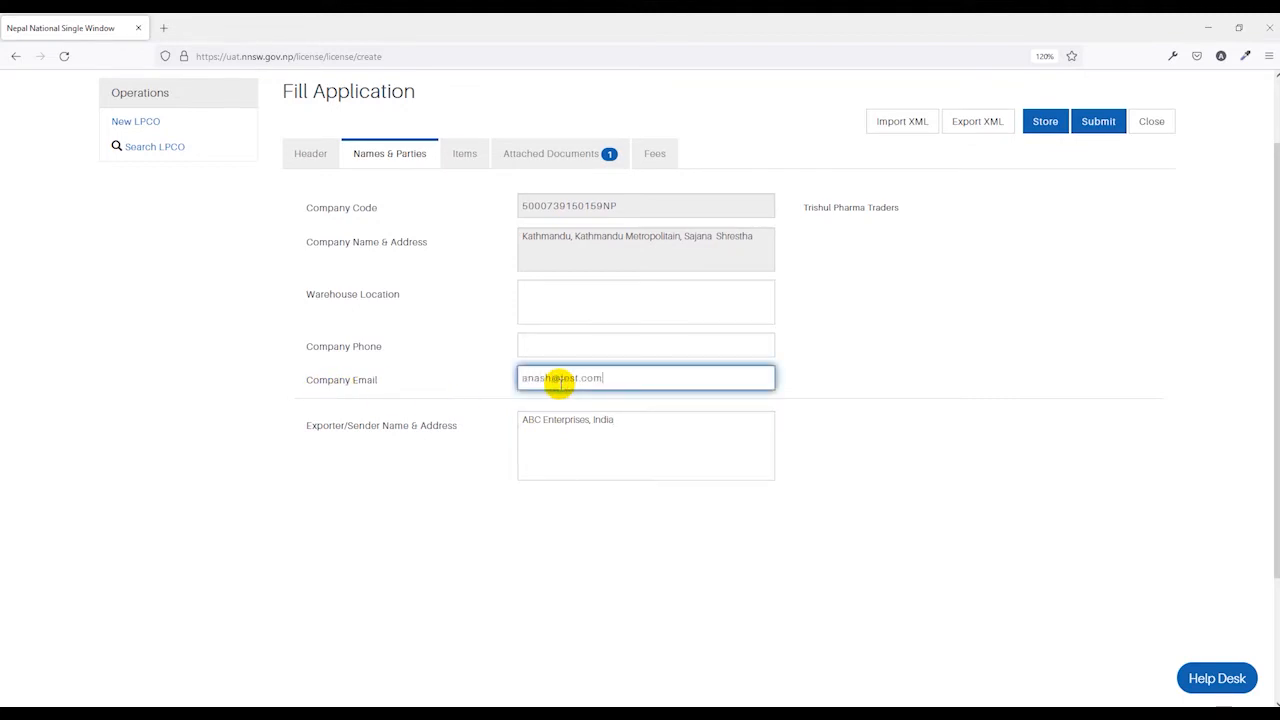
{"action": "left_click", "coordinate": [721, 396]}
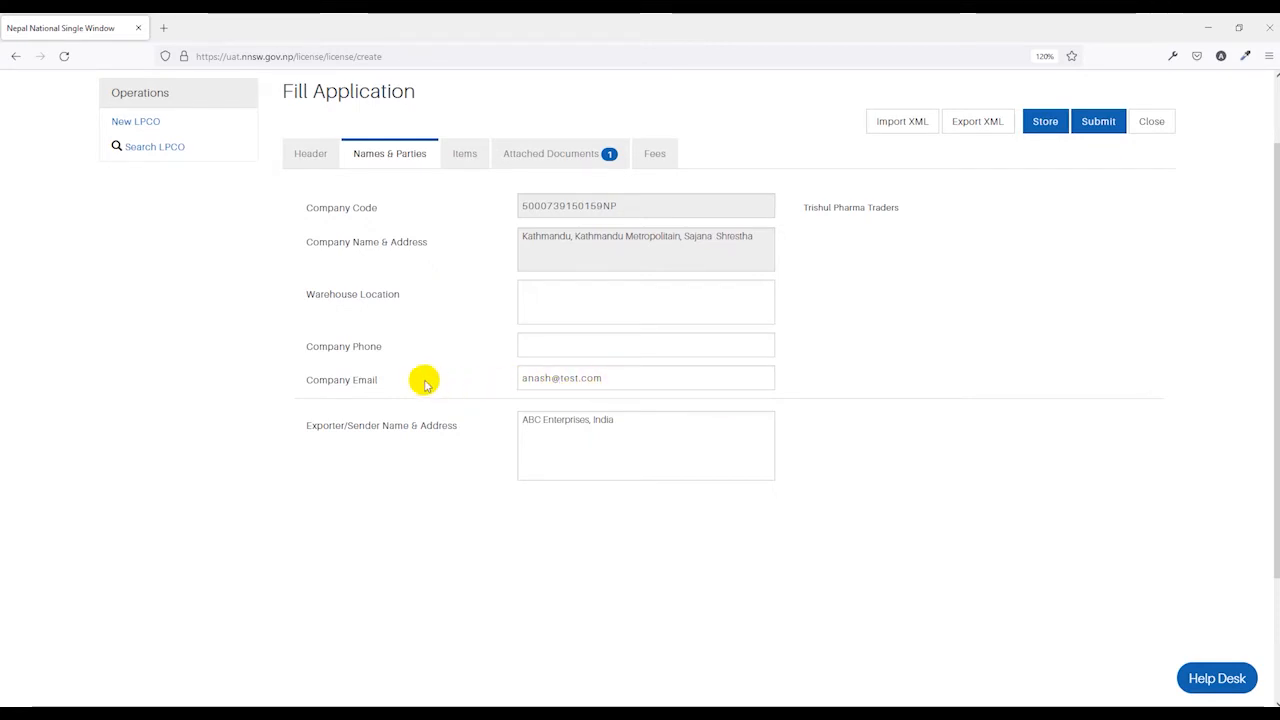
{"action": "scroll", "coordinate": [424, 384], "scroll_direction": "up", "scroll_amount": 2}
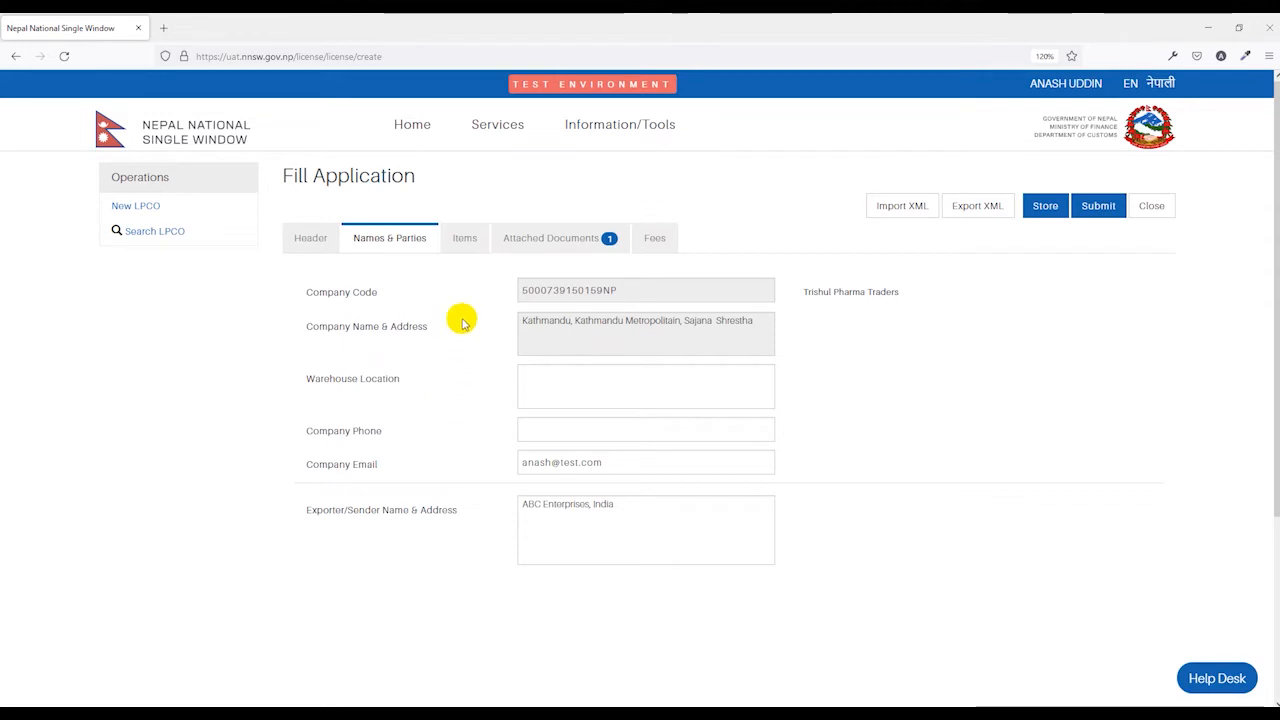
{"action": "left_click", "coordinate": [455, 238]}
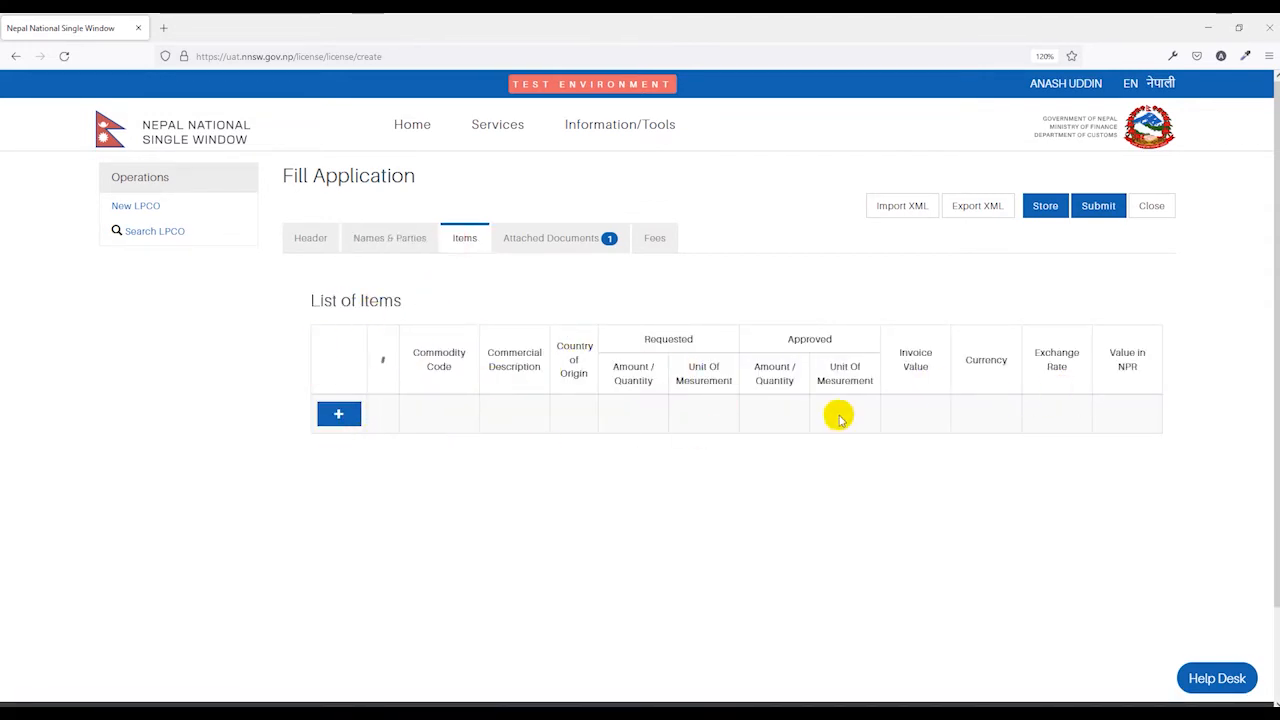
{"action": "left_click", "coordinate": [338, 414]}
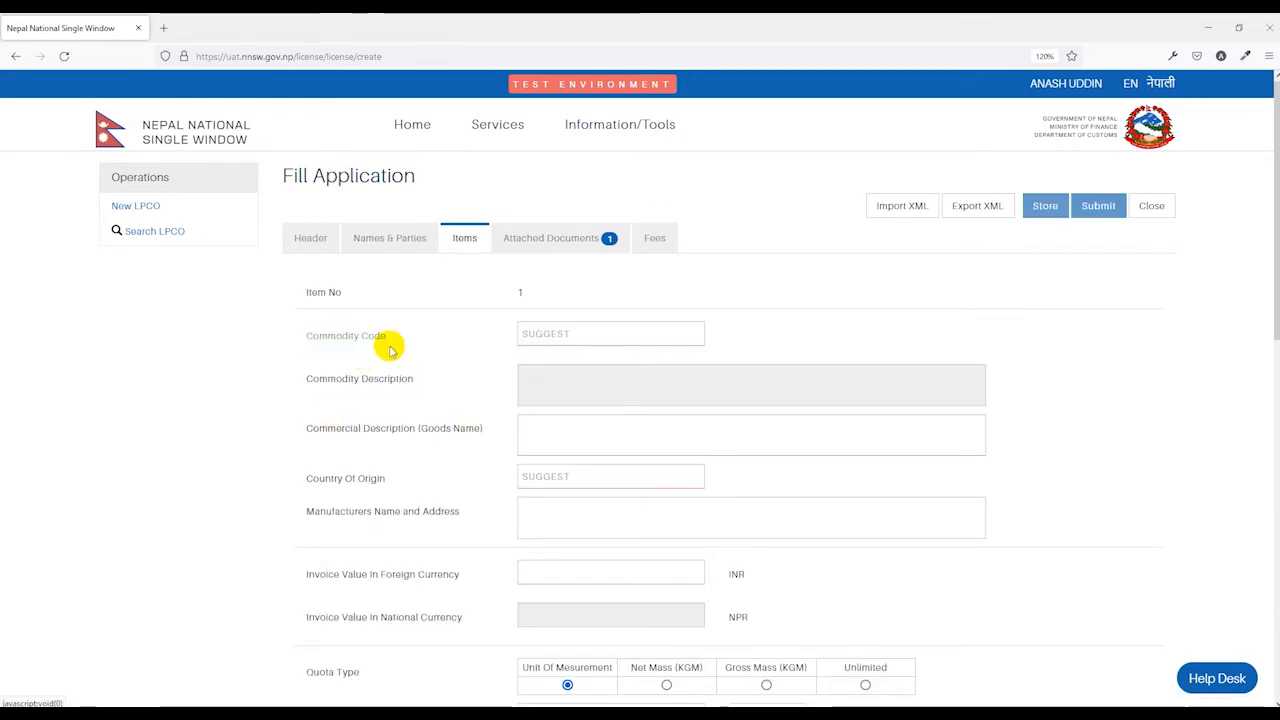
{"action": "left_click", "coordinate": [565, 335]}
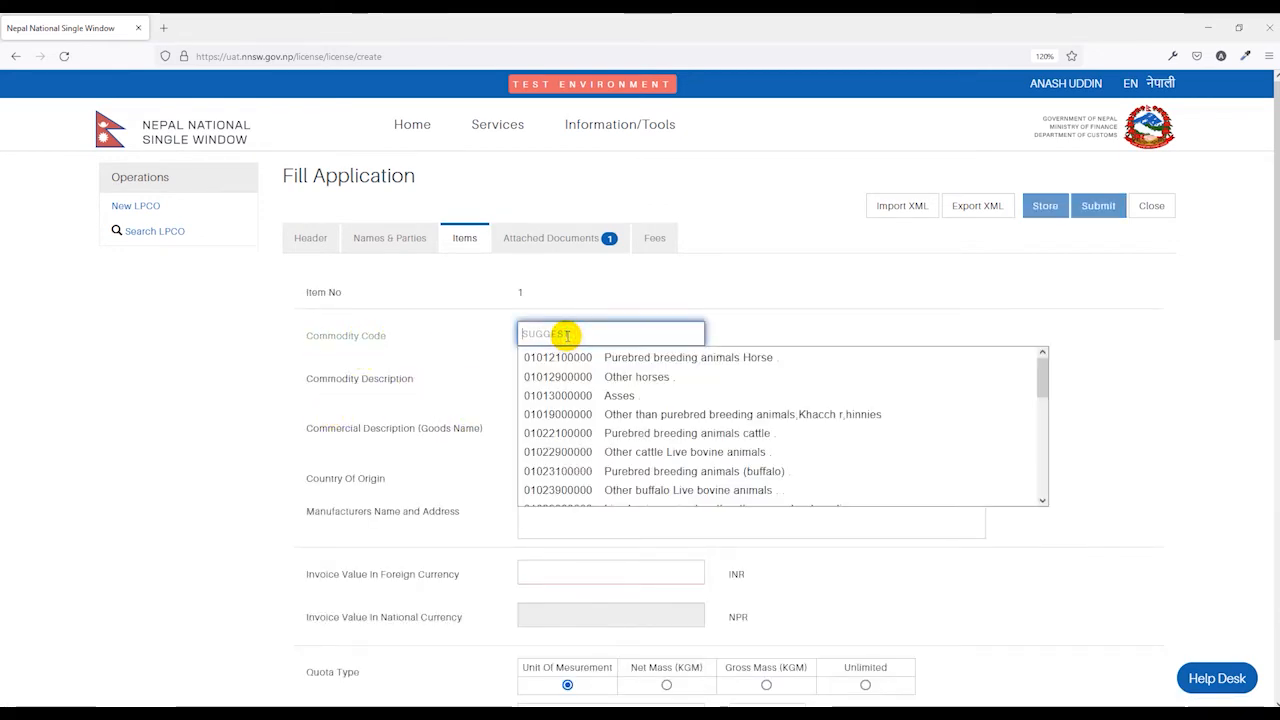
{"action": "left_click", "coordinate": [468, 363]}
{"action": "left_click", "coordinate": [567, 335]}
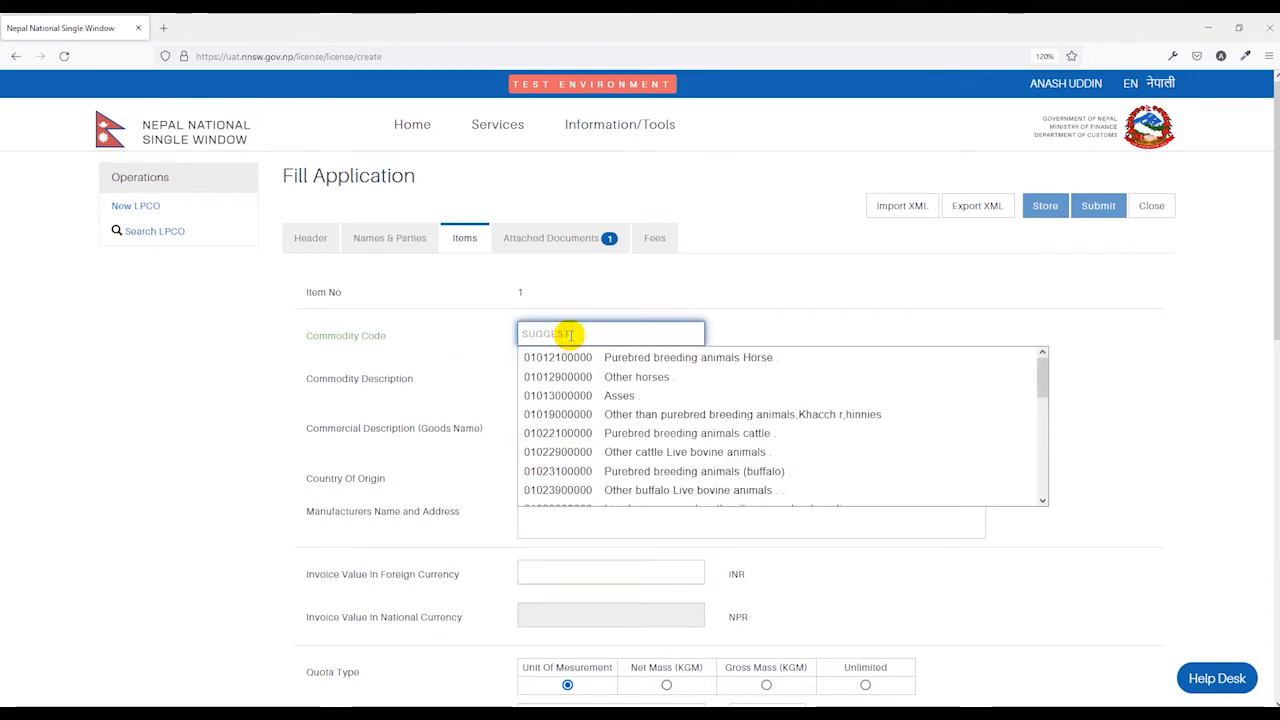
{"action": "type", "text": "01"}
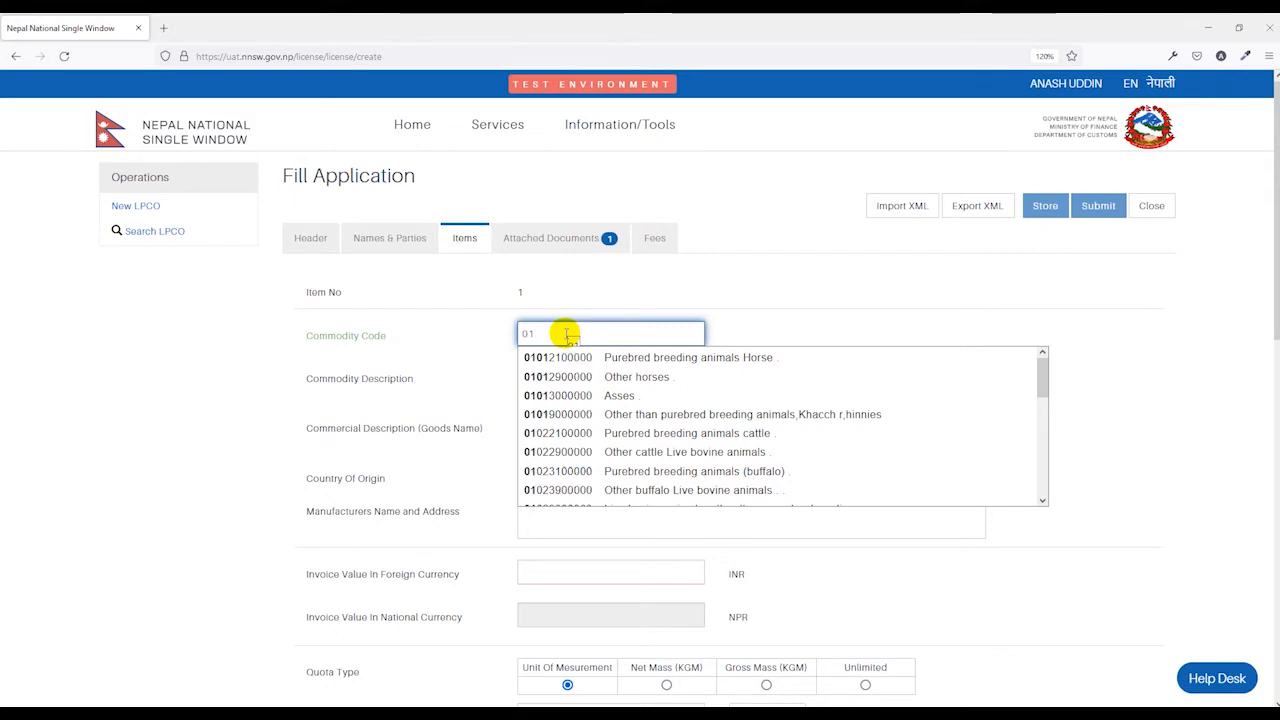
{"action": "scroll", "coordinate": [590, 430], "scroll_direction": "down", "scroll_amount": 3}
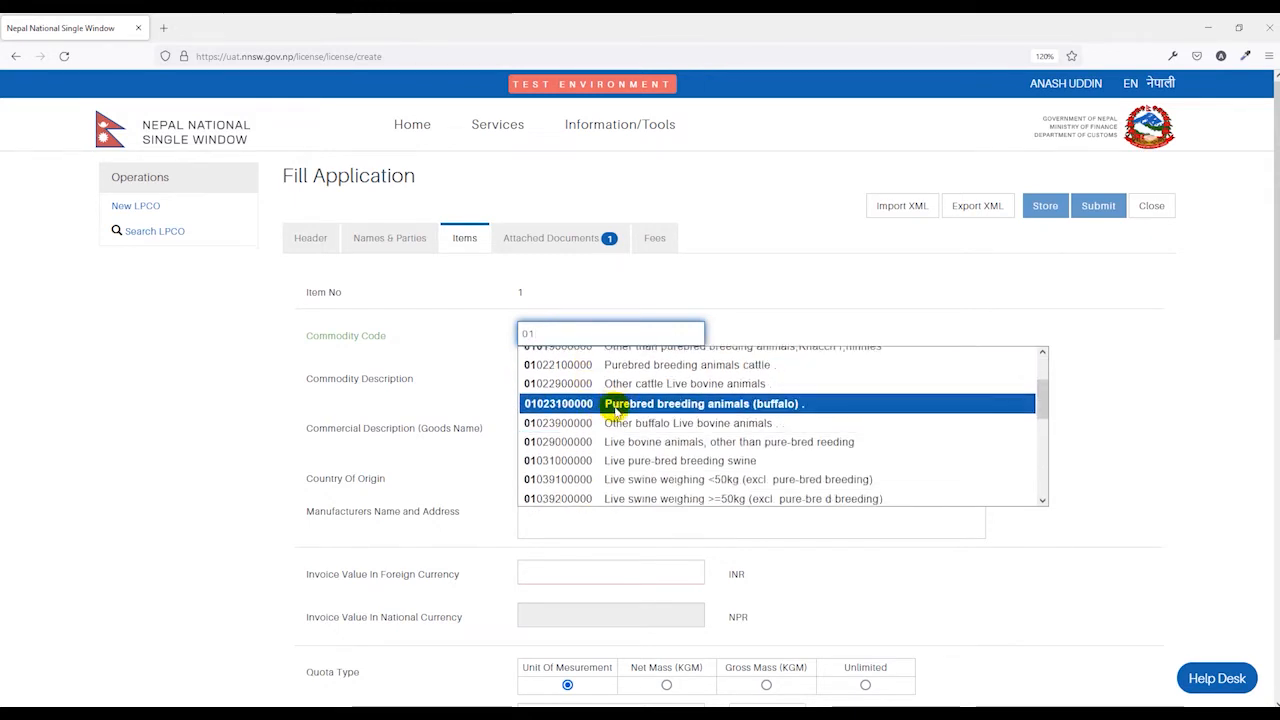
{"action": "scroll", "coordinate": [614, 428], "scroll_direction": "down", "scroll_amount": 3}
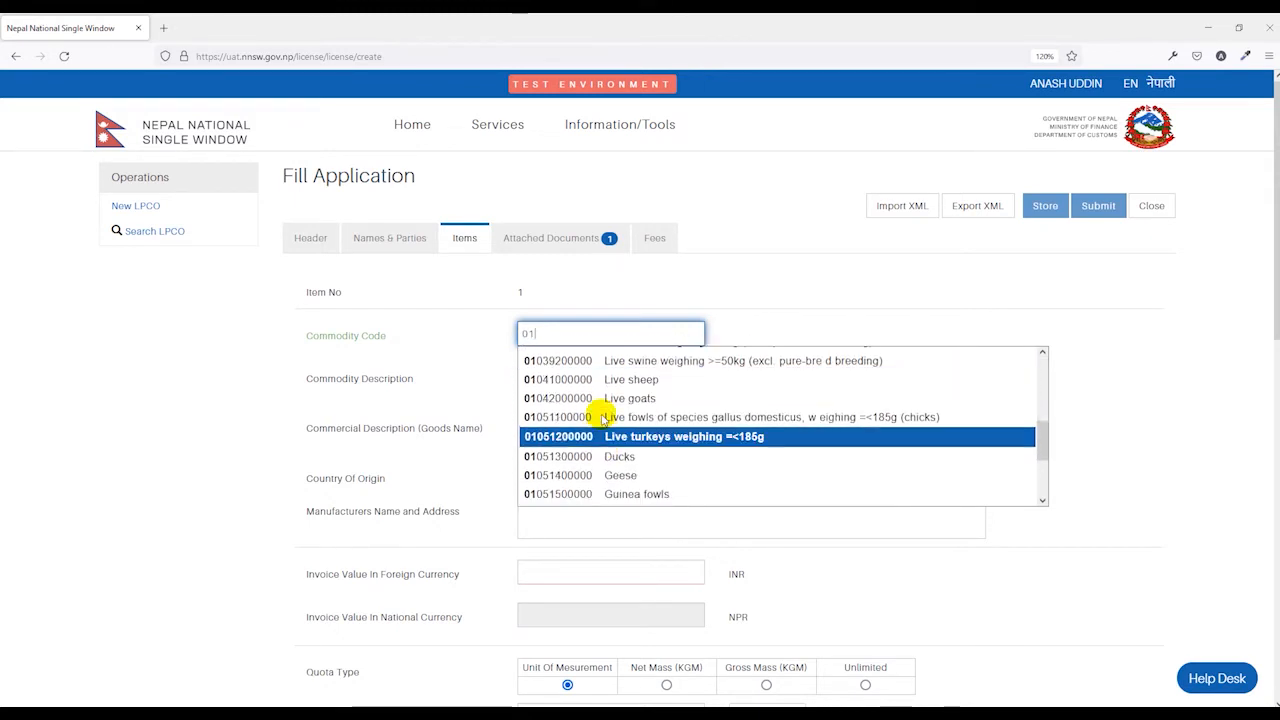
{"action": "left_click_drag", "start_coordinate": [602, 392], "coordinate": [529, 385]}
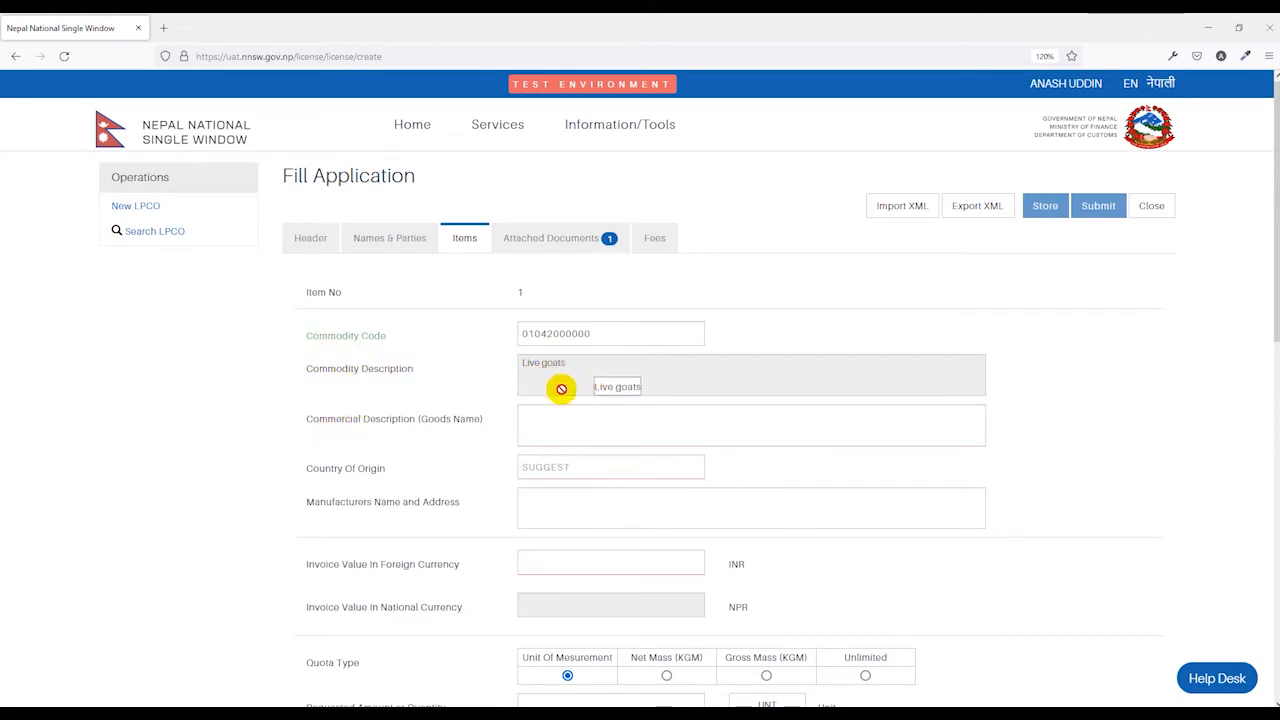
- Enter "XYZ Goats" as the item's commercial description and set its country of origin to India (IN)
{"action": "left_click", "coordinate": [545, 425]}
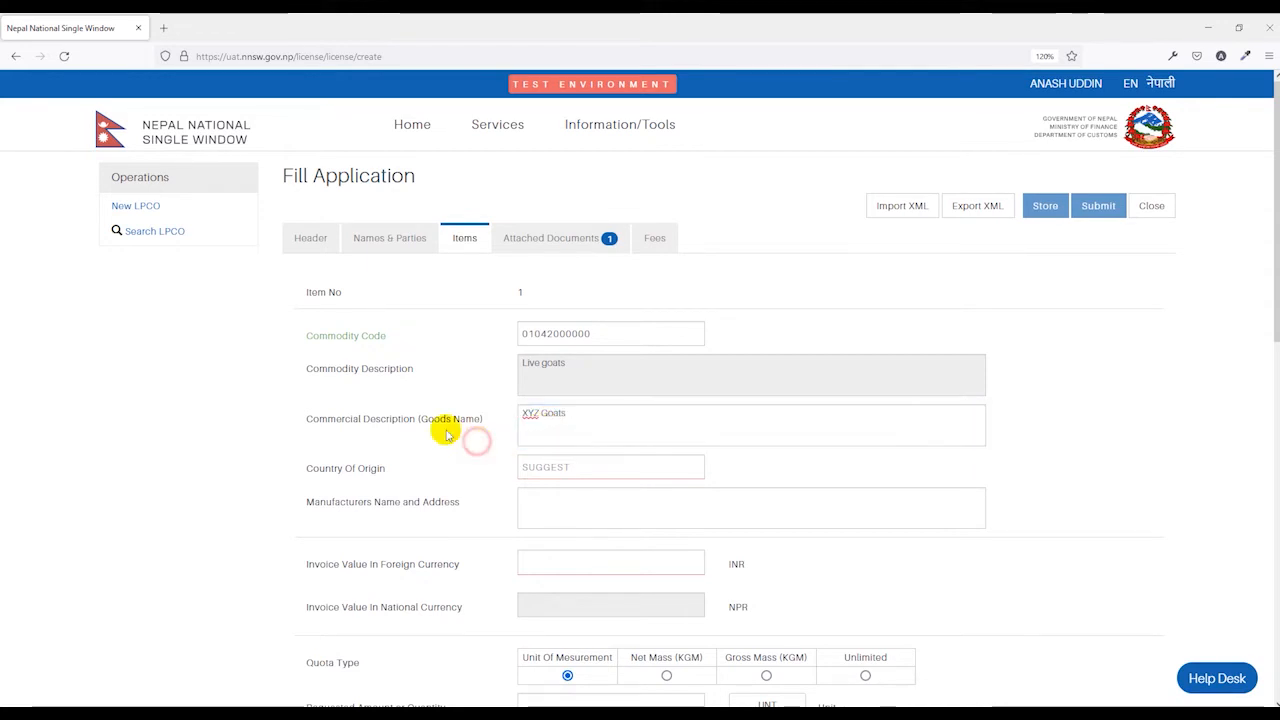
{"action": "scroll", "coordinate": [327, 355], "scroll_direction": "down", "scroll_amount": 3}
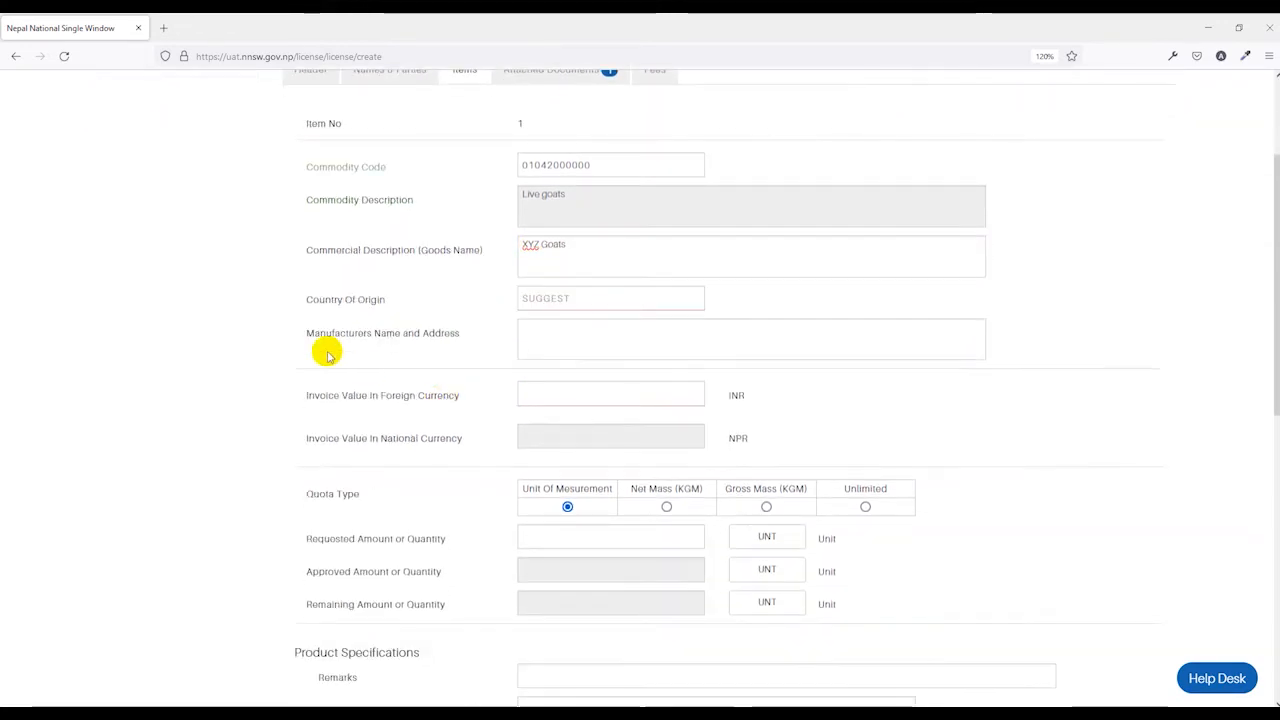
{"action": "left_click", "coordinate": [566, 298]}
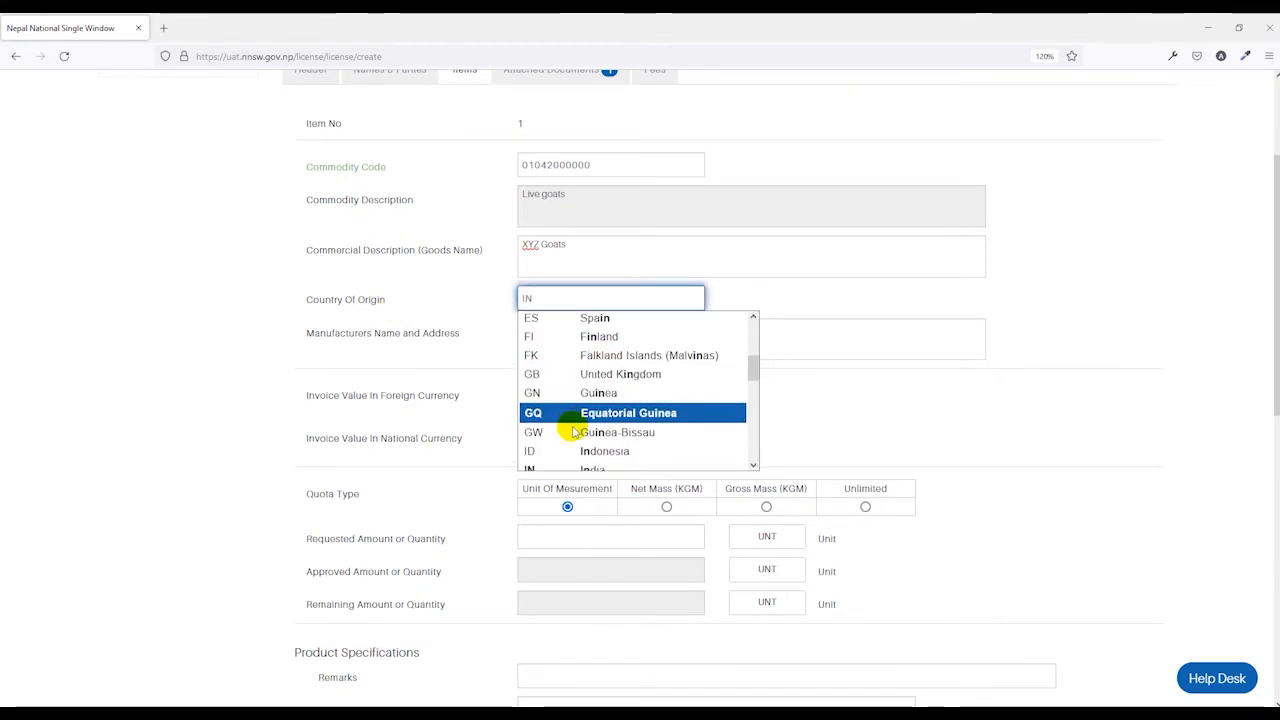
{"action": "left_click", "coordinate": [571, 408]}
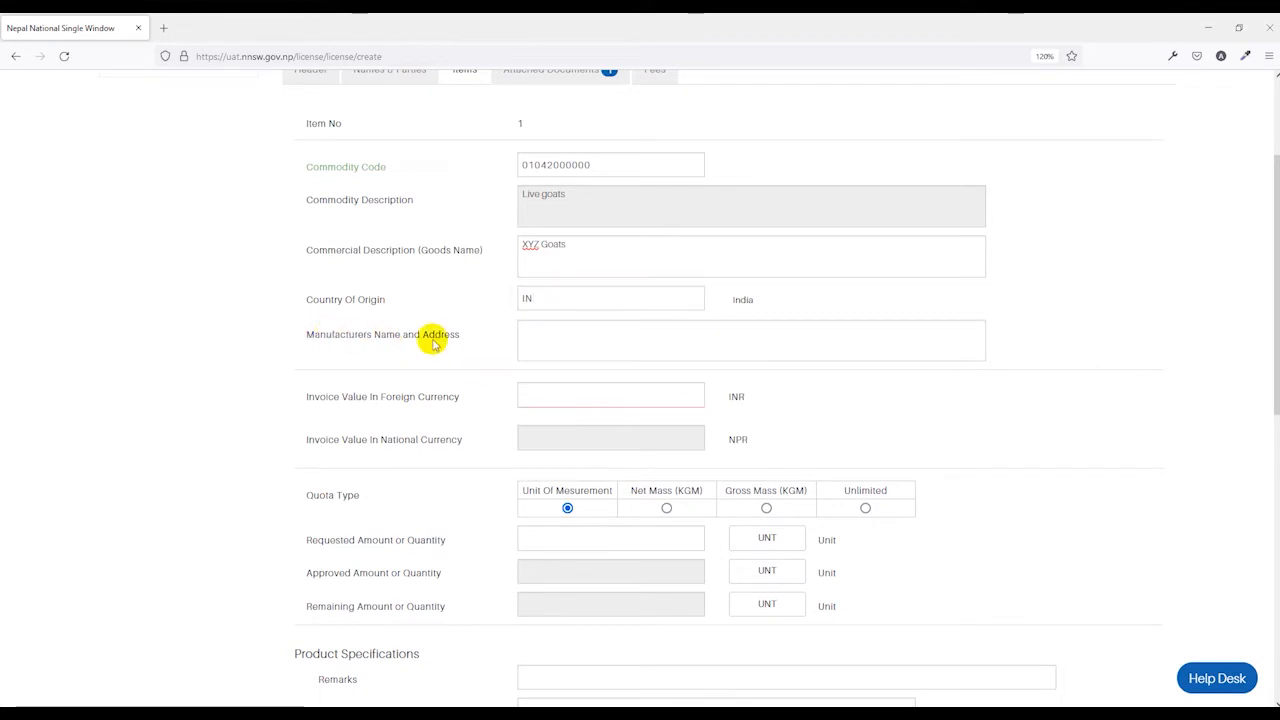
{"action": "left_click", "coordinate": [566, 341]}
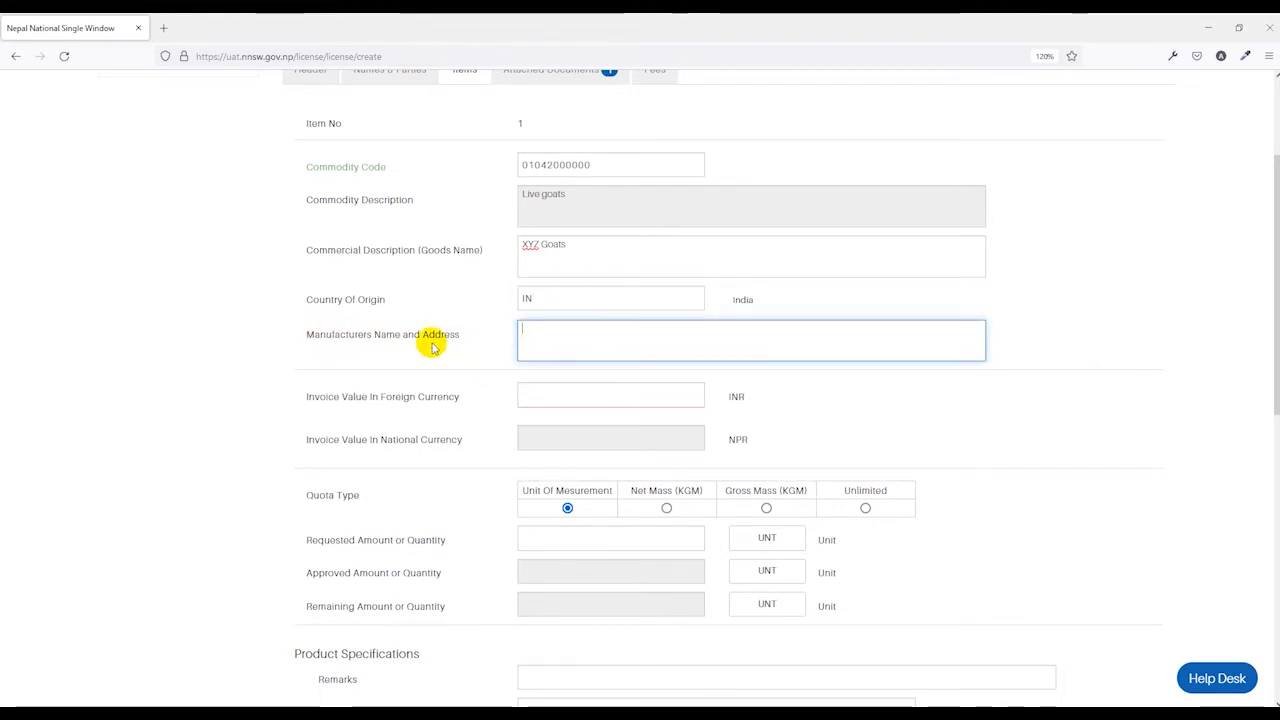
{"action": "scroll", "coordinate": [430, 342], "scroll_direction": "down", "scroll_amount": 2}
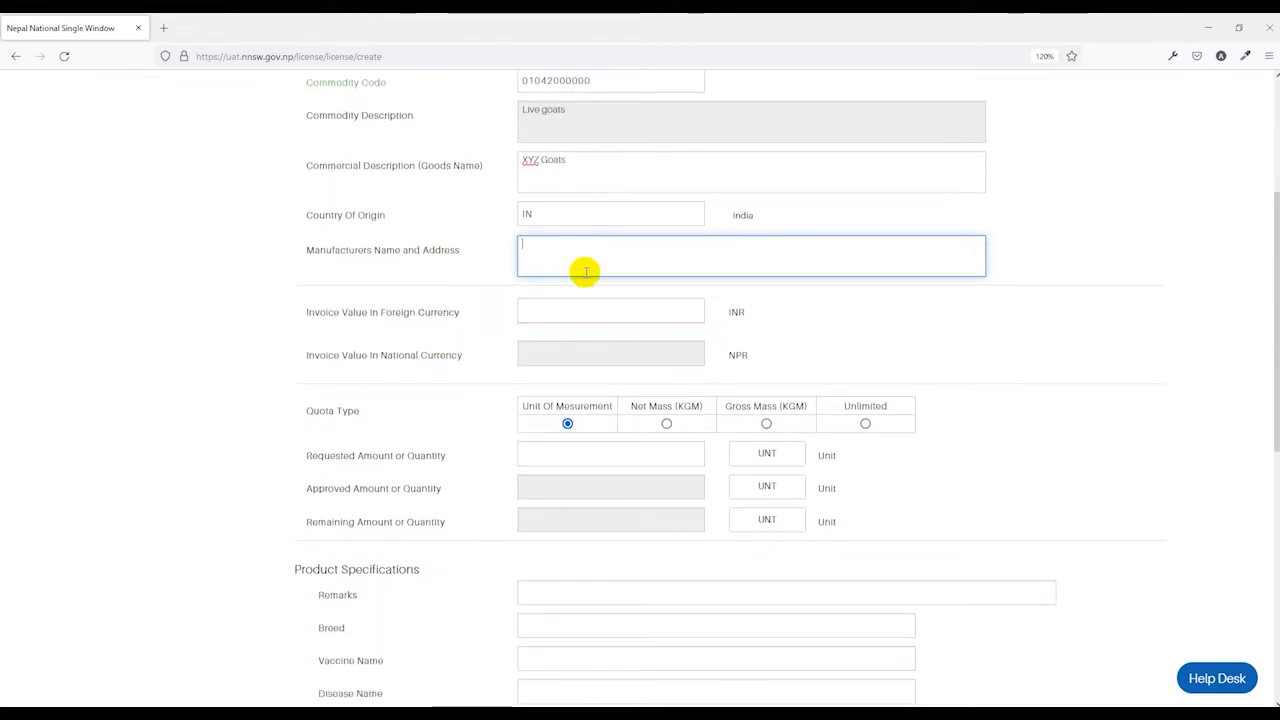
{"action": "left_click", "coordinate": [500, 282]}
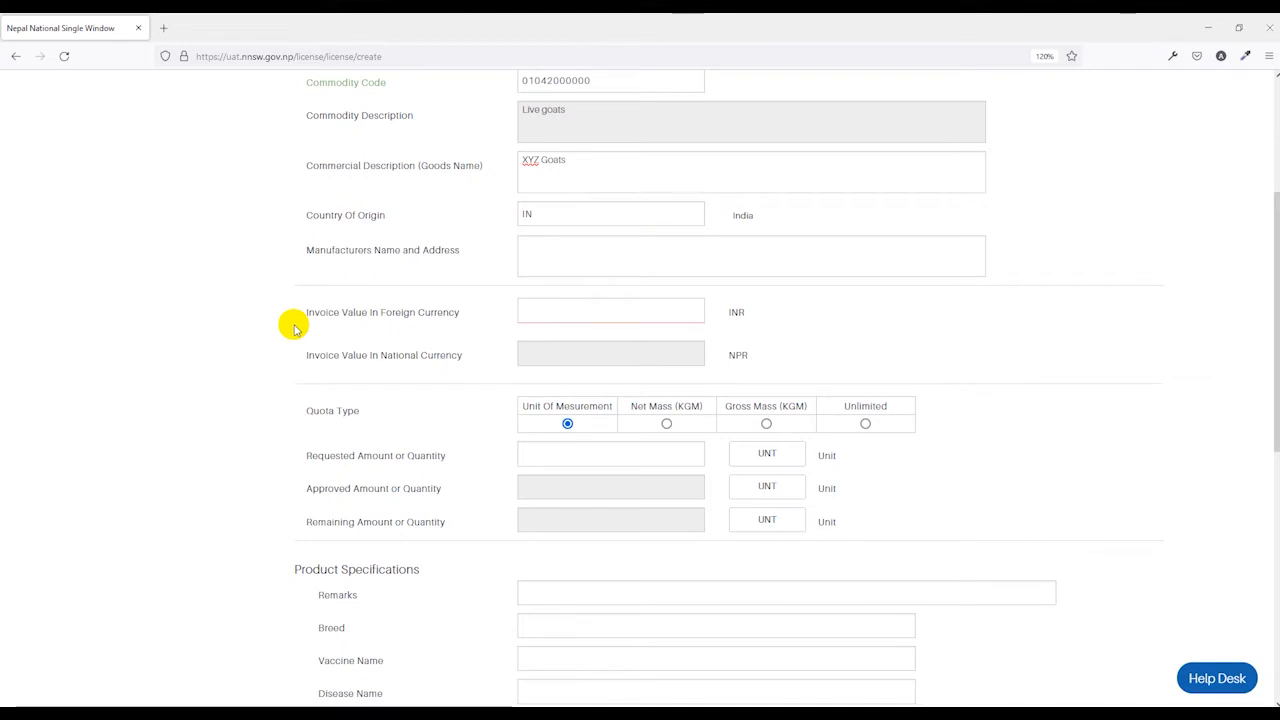
- Set the item's invoice value in foreign currency to 150,000 INR
{"action": "left_click", "coordinate": [666, 317]}
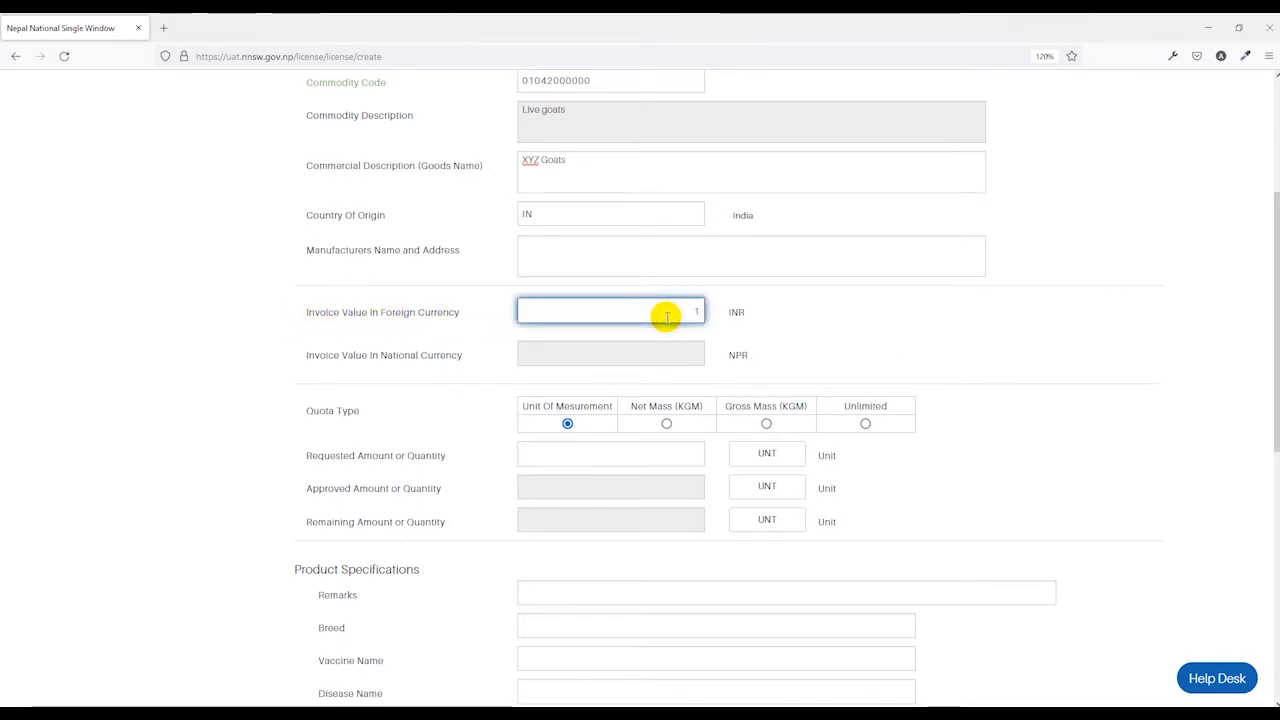
{"action": "type", "text": "15000"}
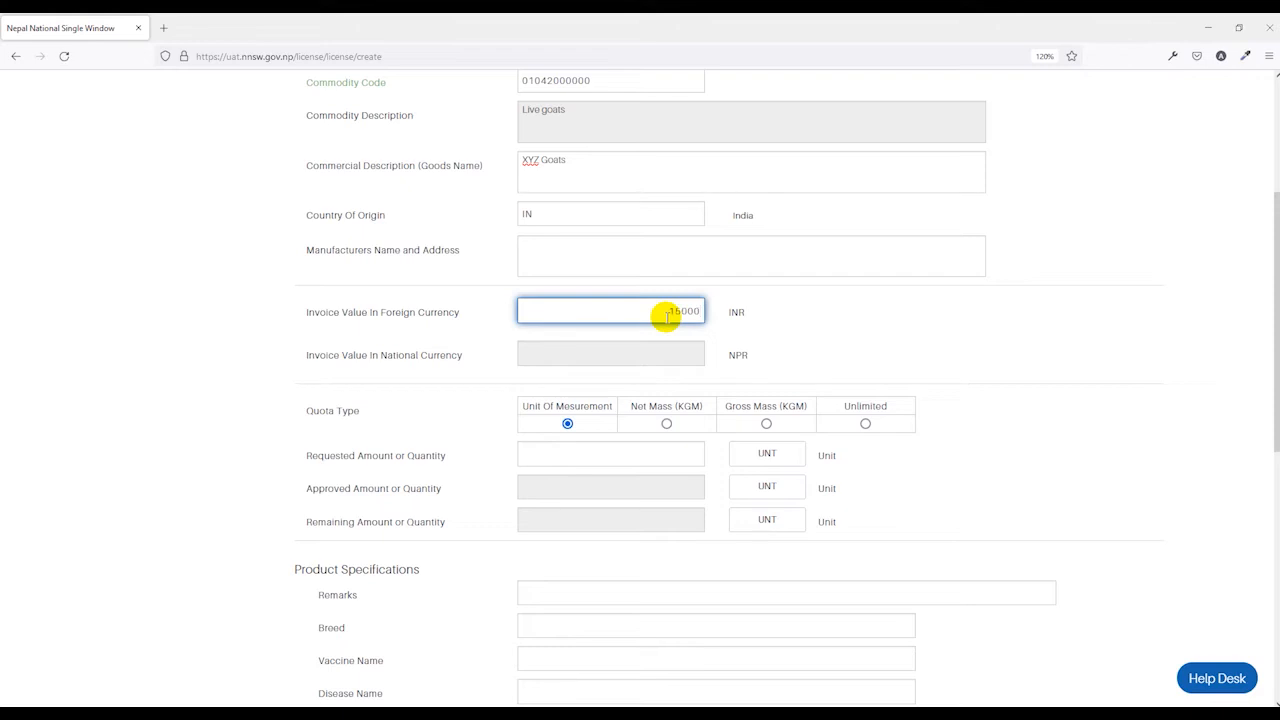
{"action": "left_click", "coordinate": [826, 346]}
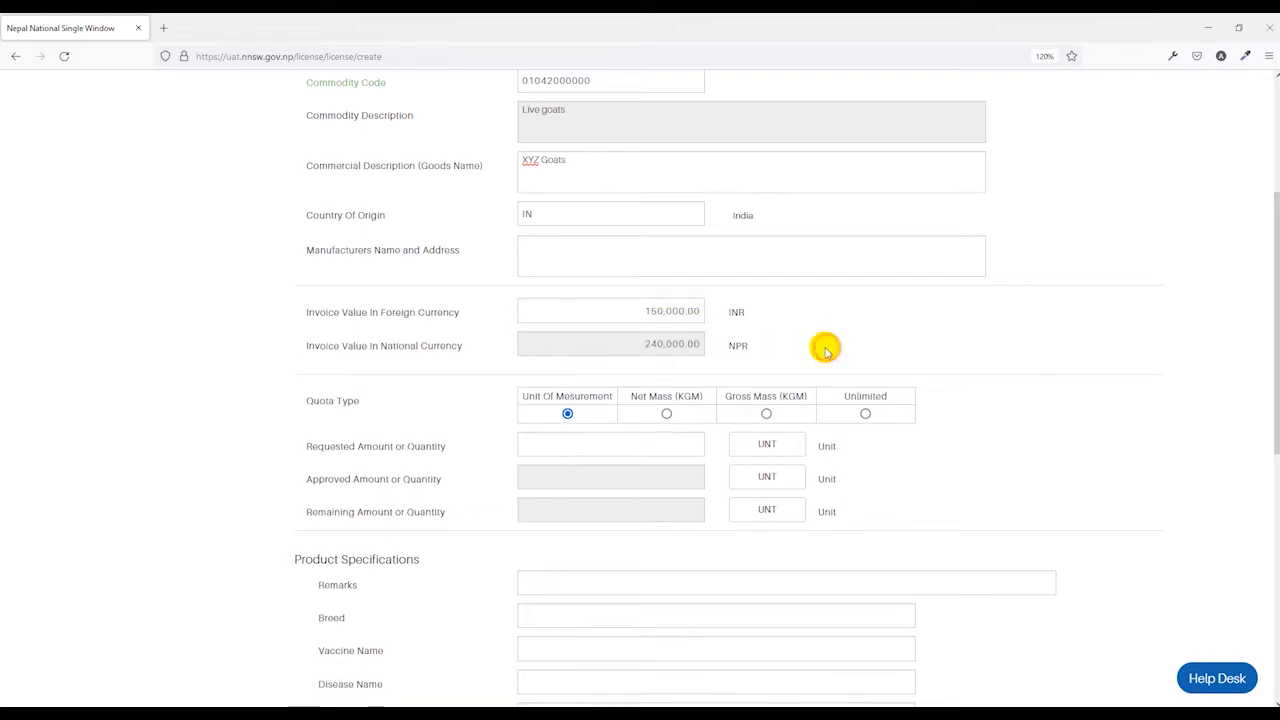
- Choose Unit of Measurement as the item's quota type and set the requested quantity to 150 units
{"action": "scroll", "coordinate": [657, 314], "scroll_direction": "down", "scroll_amount": 1}
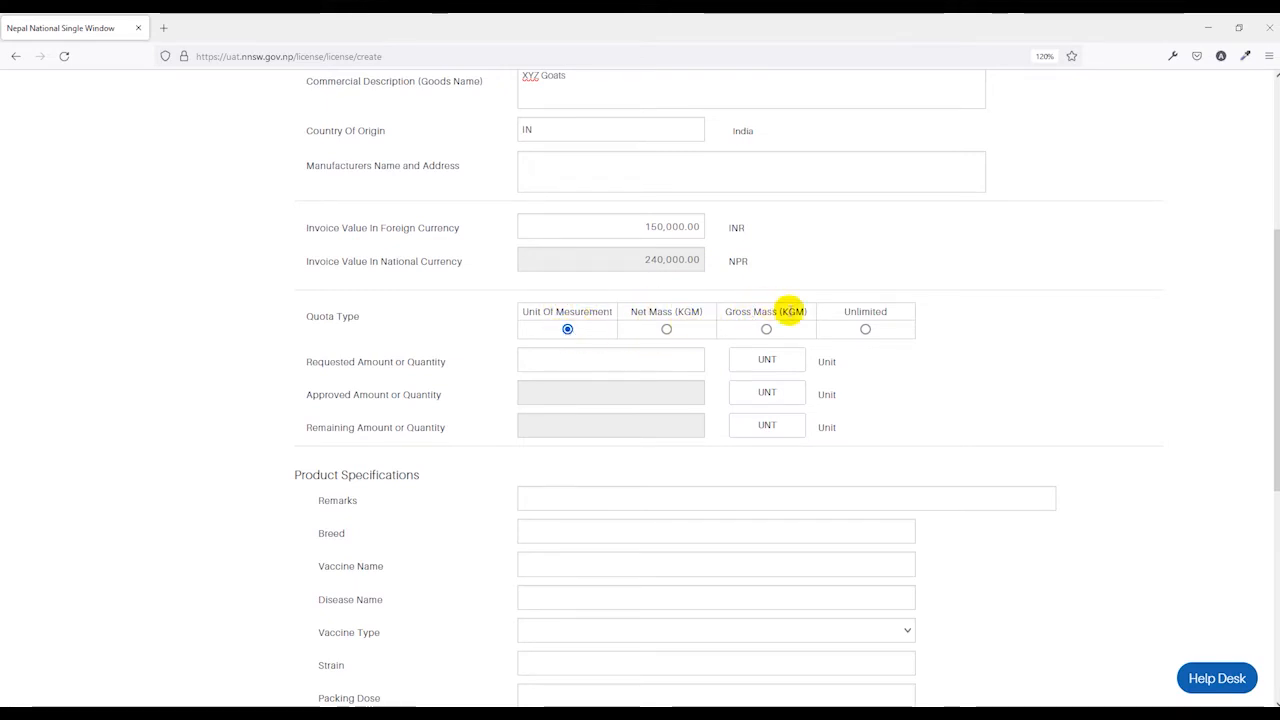
{"action": "left_click", "coordinate": [667, 330]}
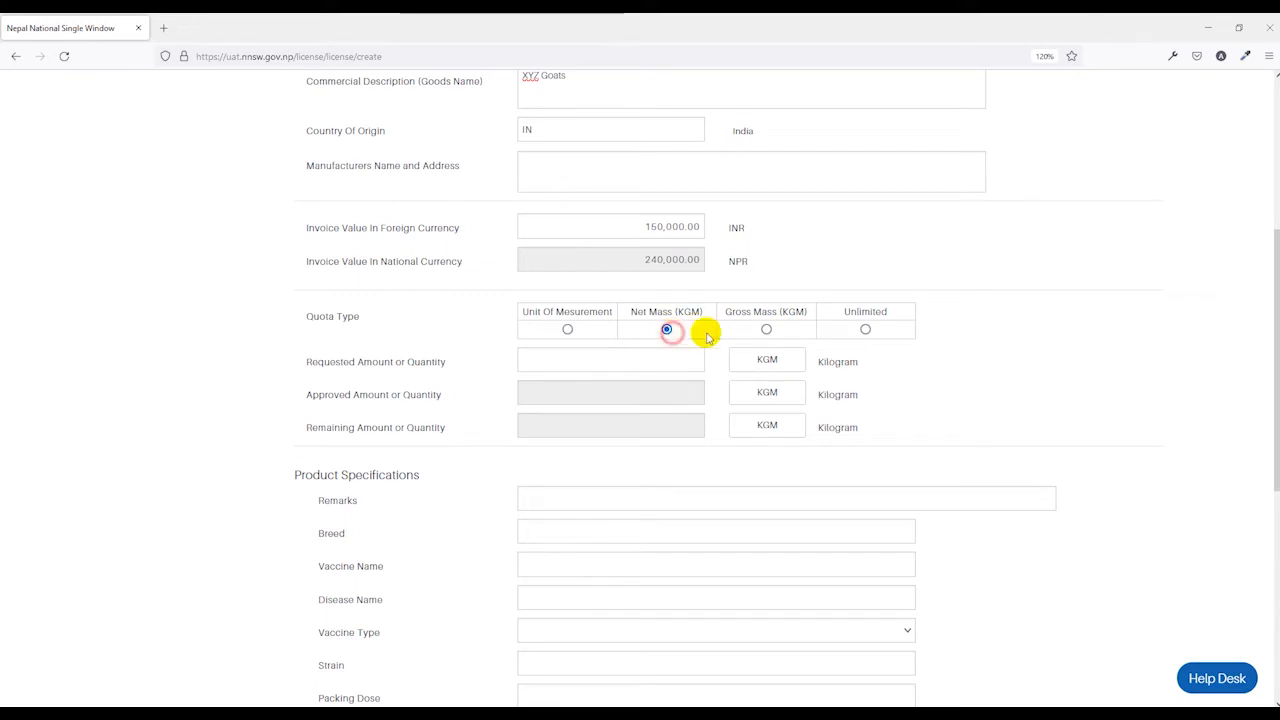
{"action": "left_click", "coordinate": [765, 329]}
{"action": "left_click", "coordinate": [567, 330]}
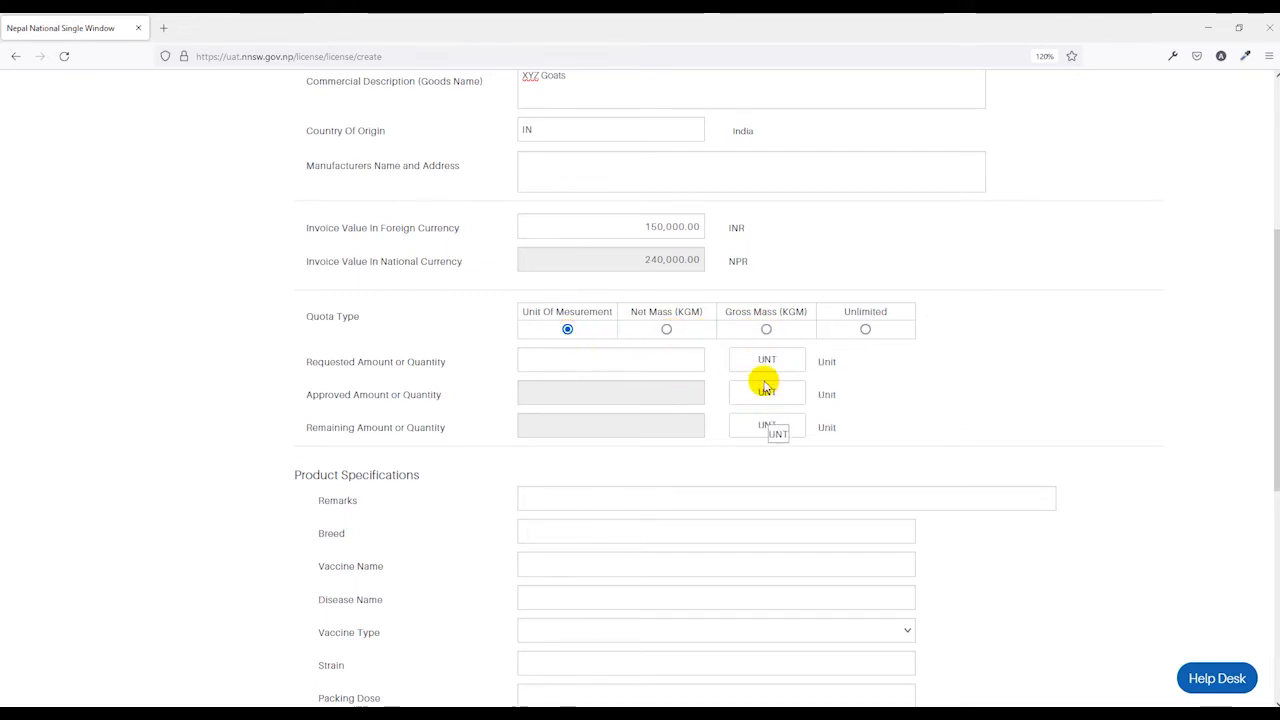
{"action": "left_click", "coordinate": [597, 363]}
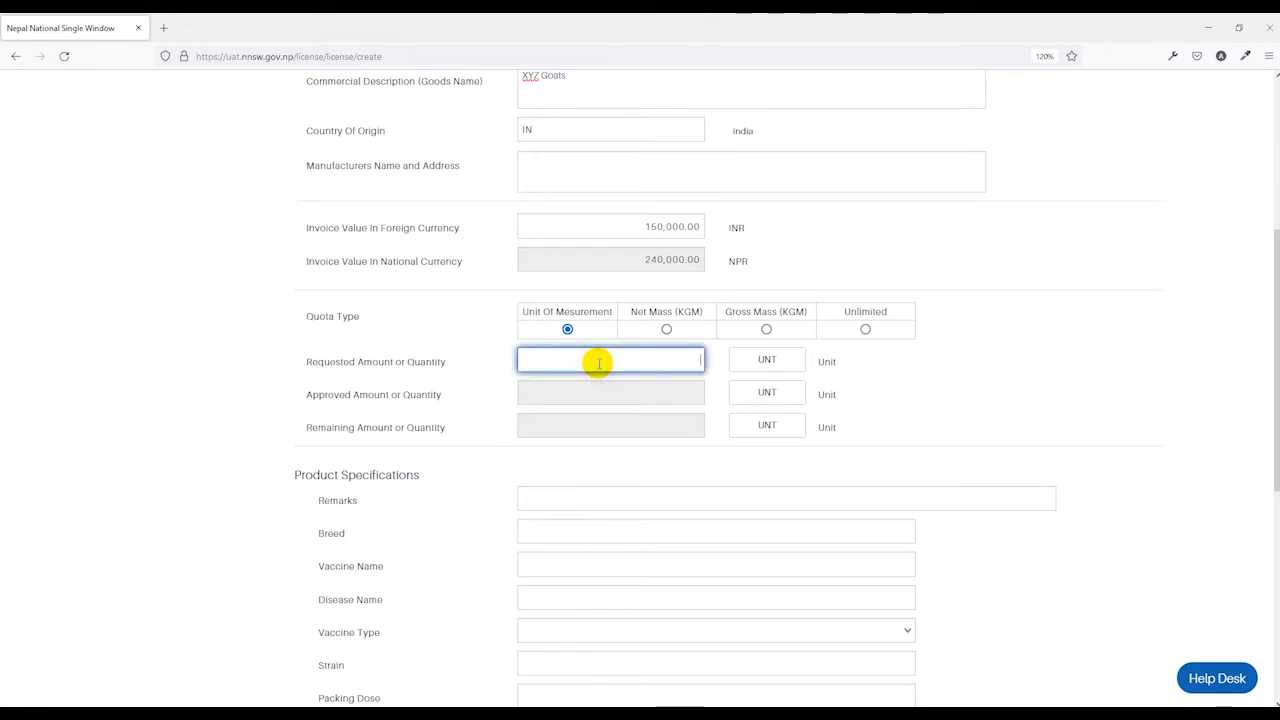
{"action": "type", "text": "150"}
{"action": "left_click", "coordinate": [728, 373]}
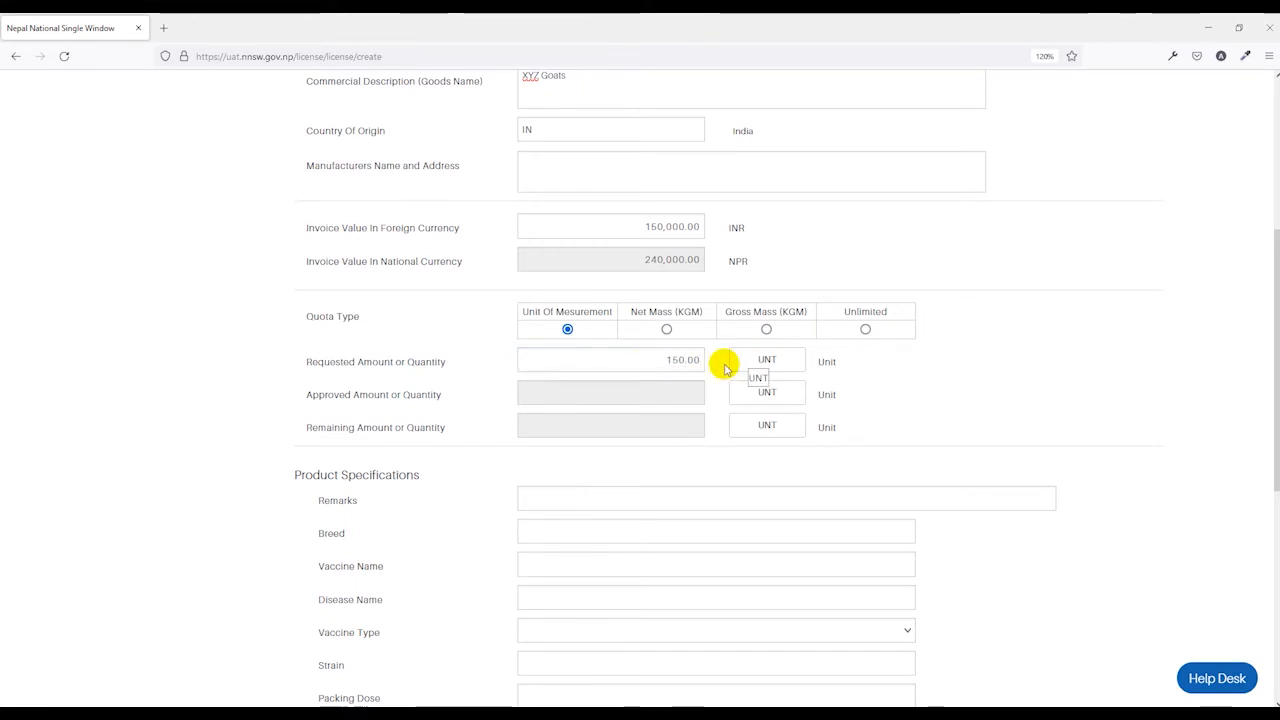
- In the item's product specifications, enter "Goat A" as the breed and leave the remarks blank
{"action": "scroll", "coordinate": [787, 374], "scroll_direction": "down", "scroll_amount": 2}
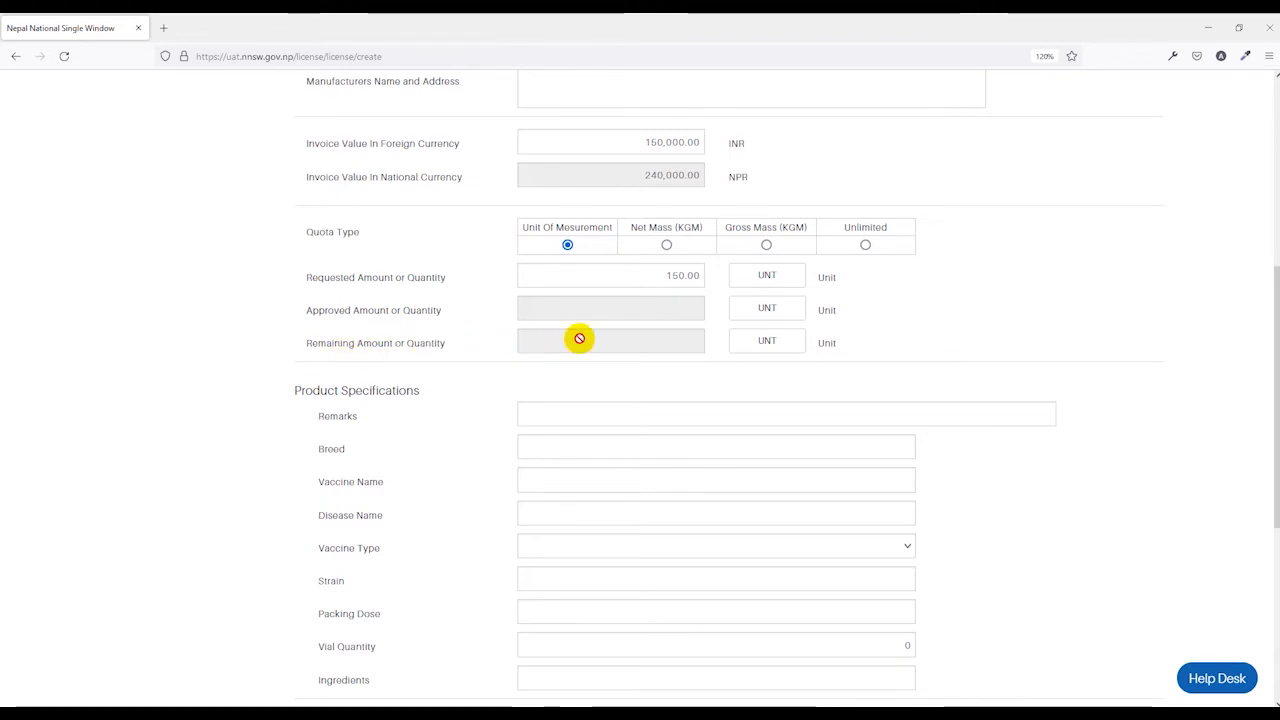
{"action": "scroll", "coordinate": [579, 338], "scroll_direction": "down", "scroll_amount": 1}
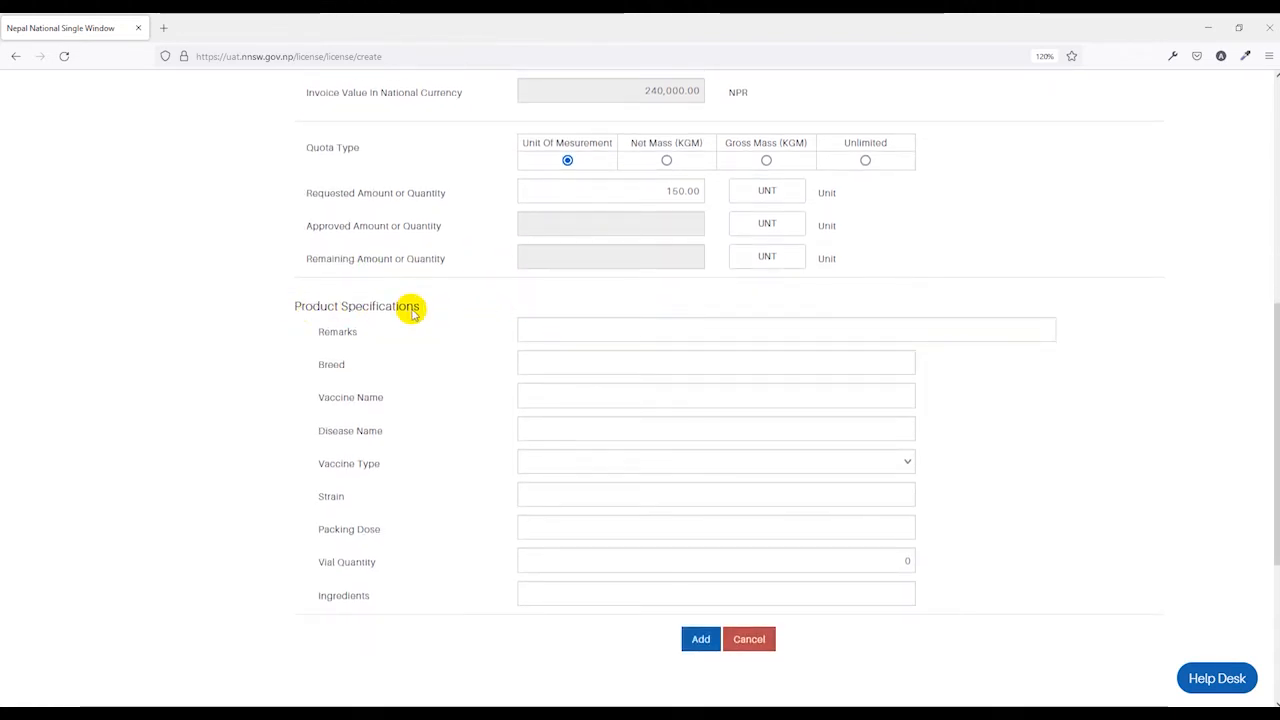
{"action": "scroll", "coordinate": [409, 309], "scroll_direction": "down", "scroll_amount": 1}
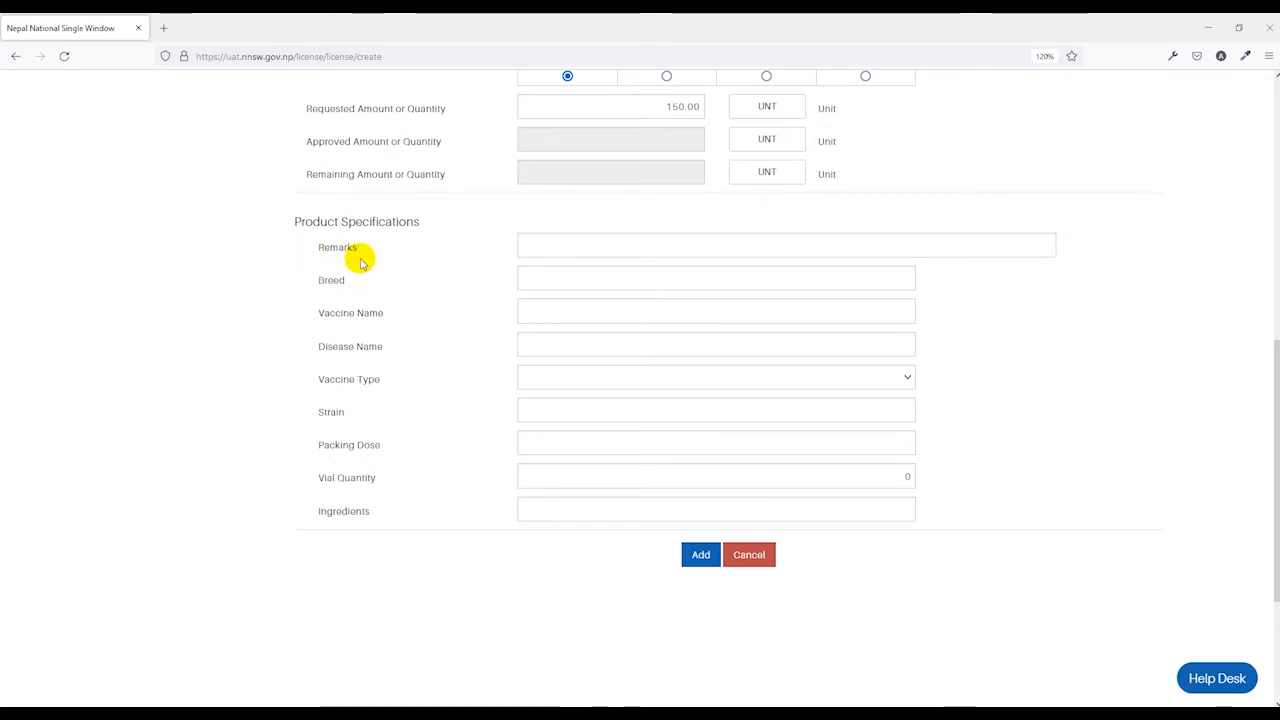
{"action": "left_click", "coordinate": [523, 248]}
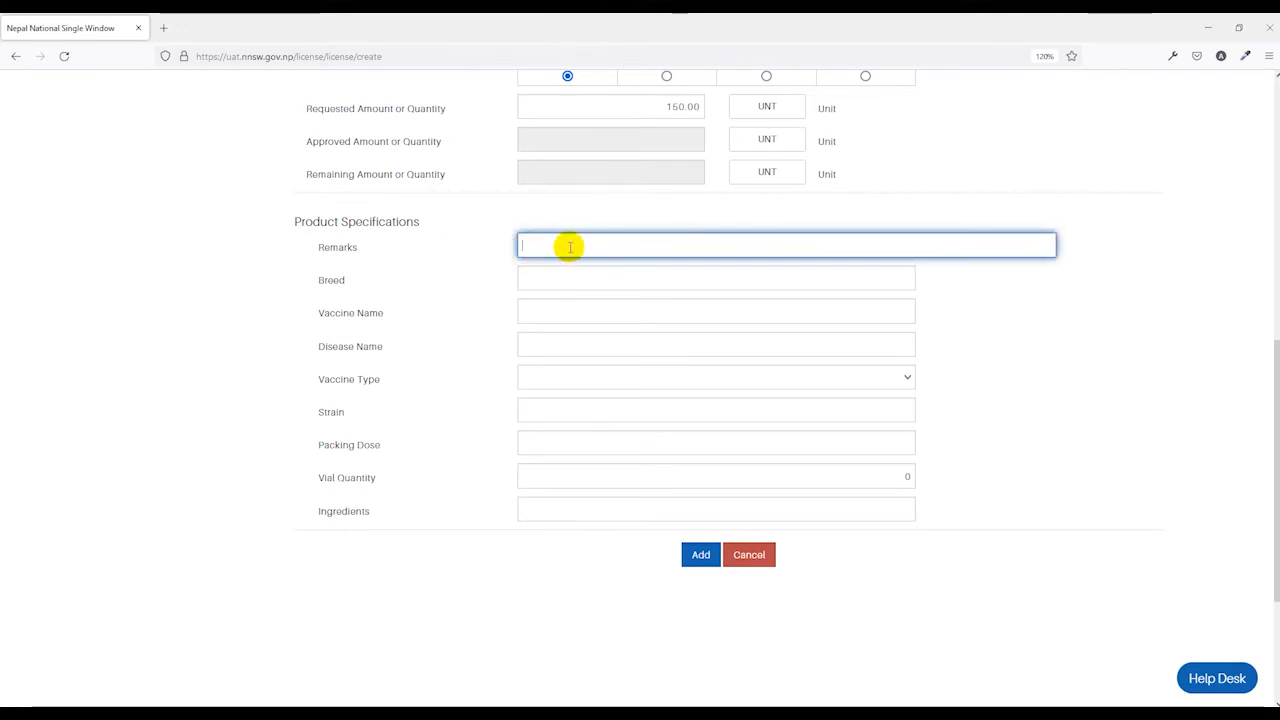
{"action": "left_click", "coordinate": [492, 259]}
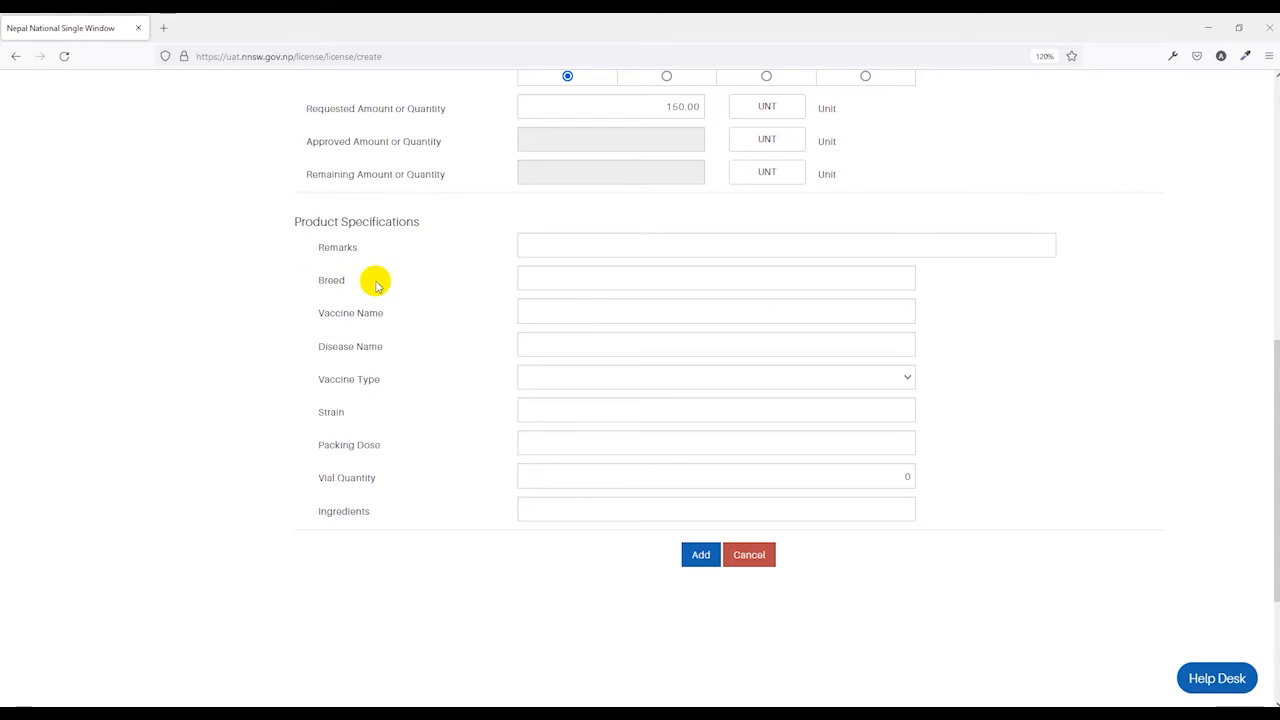
{"action": "left_click", "coordinate": [567, 283]}
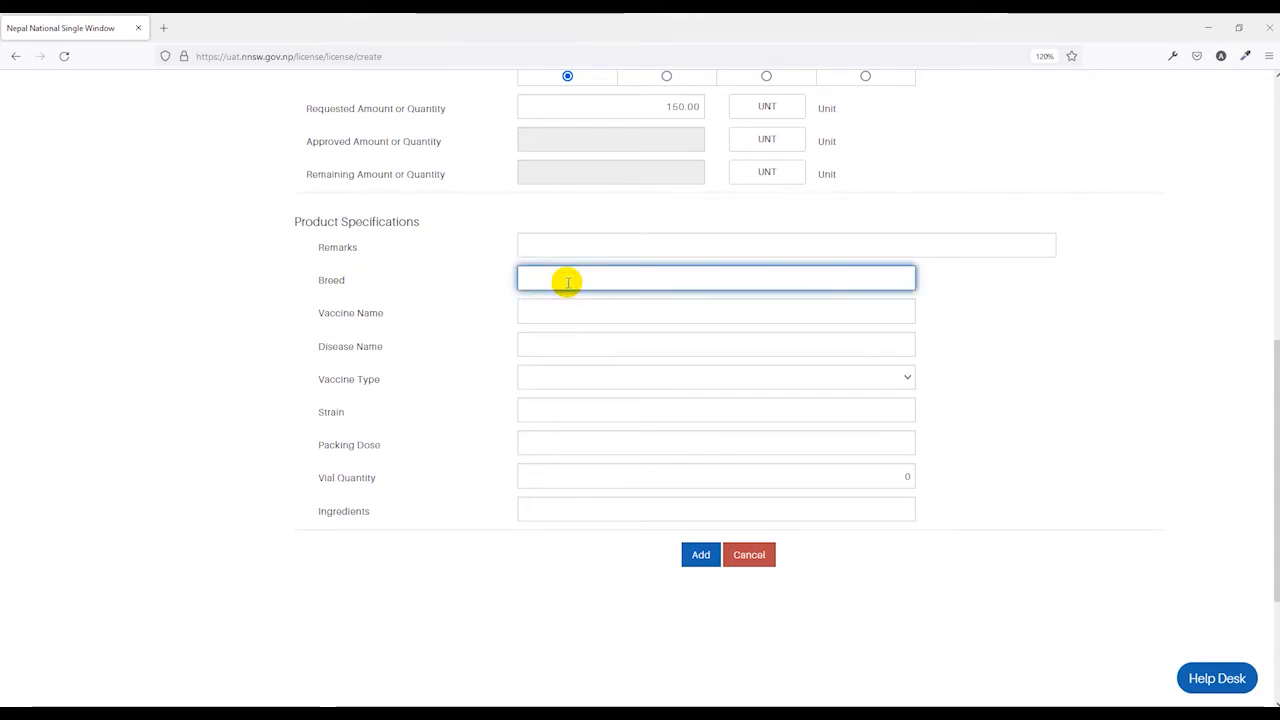
{"action": "type", "text": "Goat A"}
{"action": "left_click", "coordinate": [475, 295]}
{"action": "scroll", "coordinate": [531, 317], "scroll_direction": "down", "scroll_amount": 2}
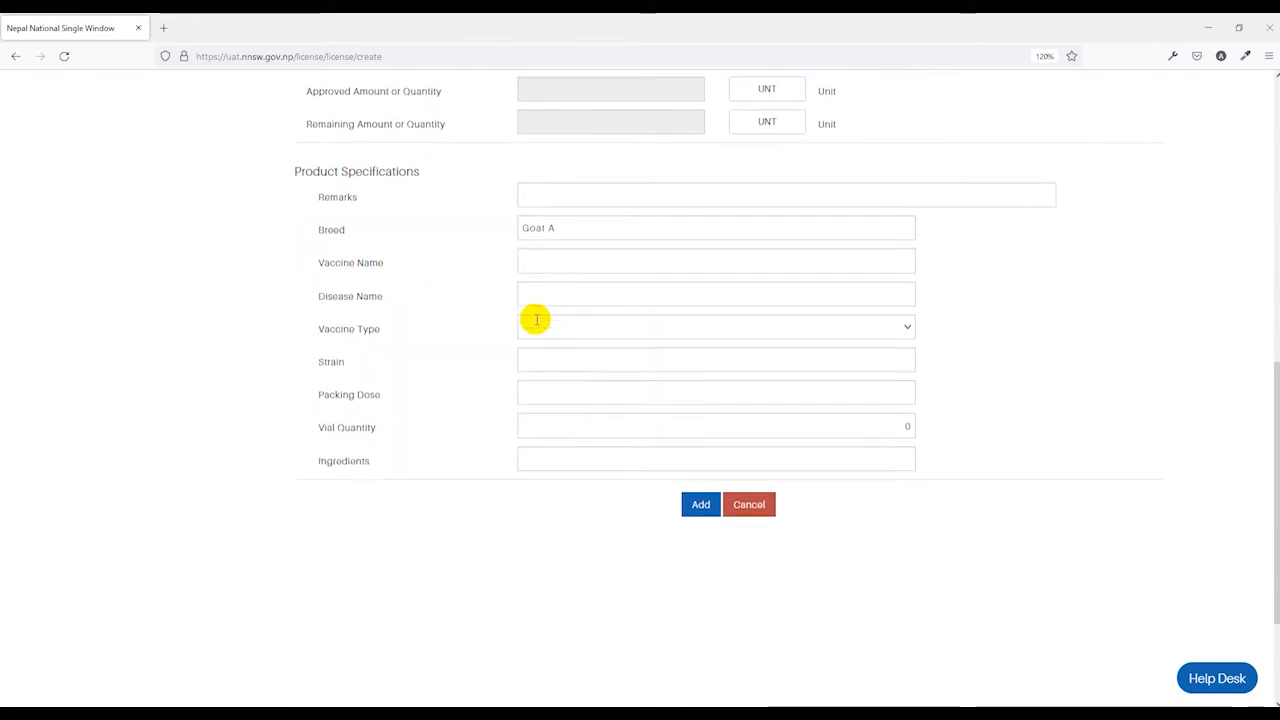
{"action": "left_click", "coordinate": [569, 260]}
{"action": "left_click", "coordinate": [560, 294]}
{"action": "left_click", "coordinate": [461, 336]}
{"action": "left_click", "coordinate": [569, 328]}
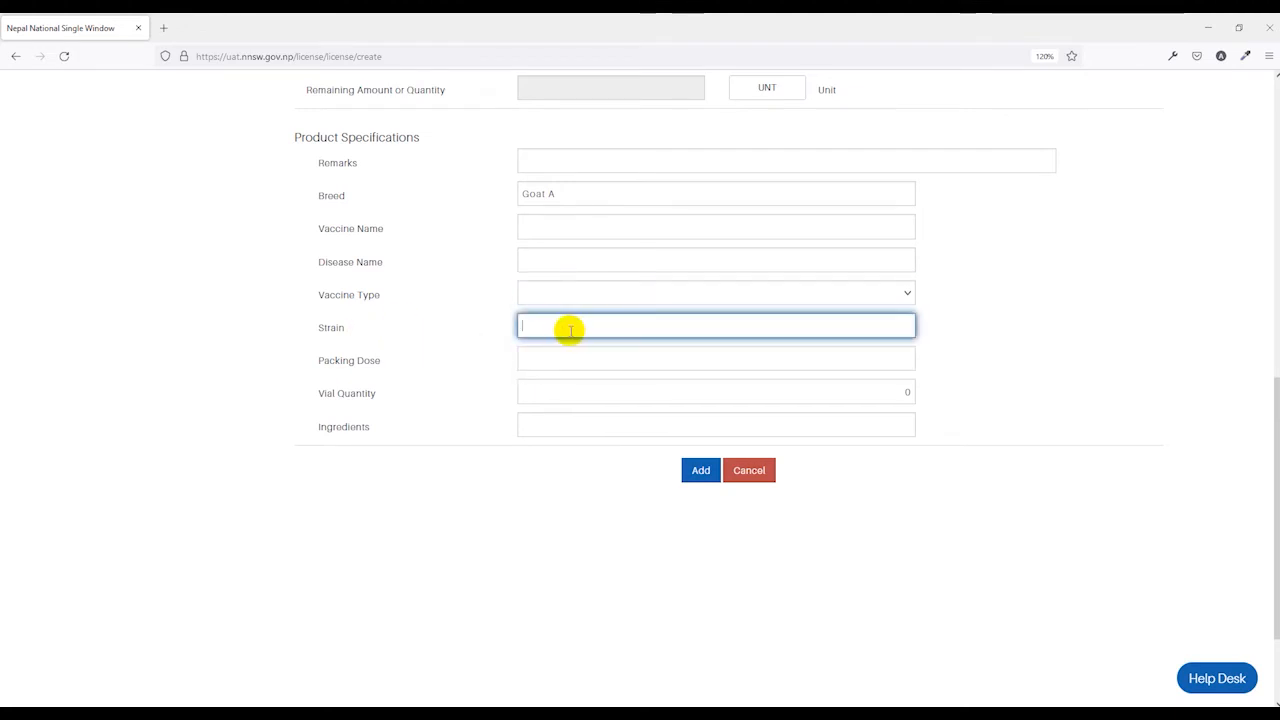
{"action": "left_click", "coordinate": [588, 365]}
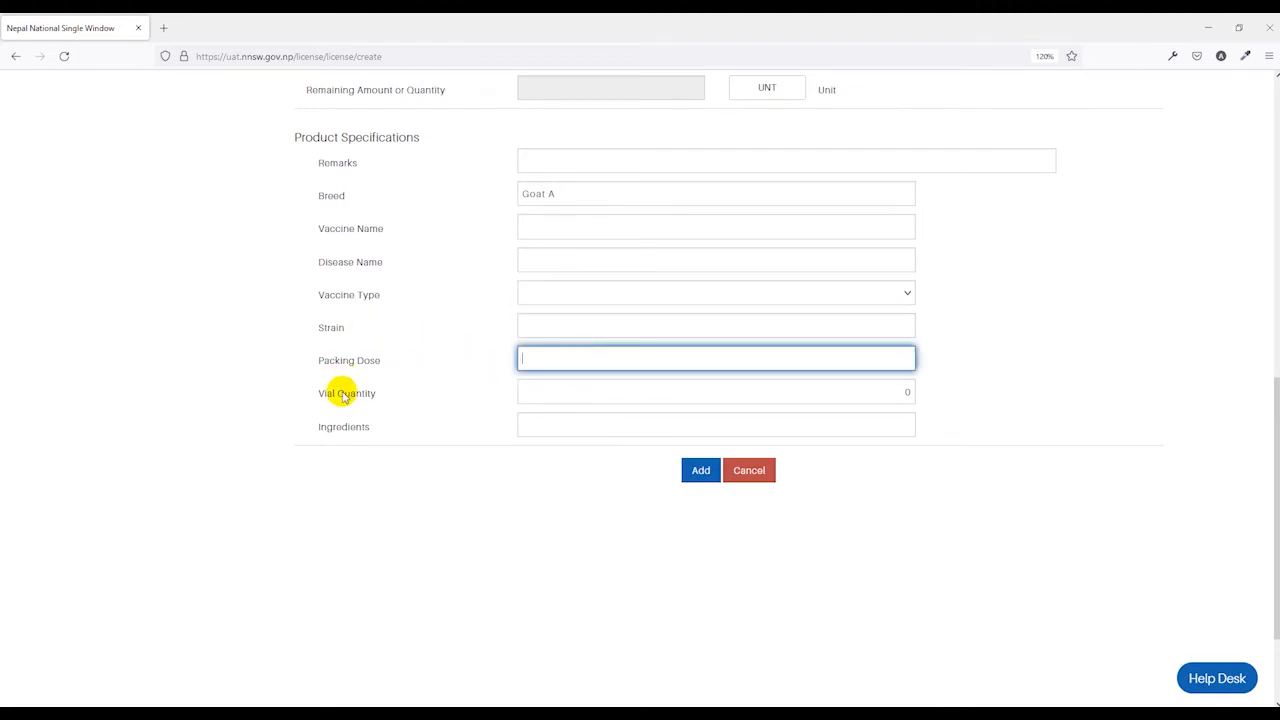
- Clear the default vial quantity in the product specifications, leaving the field blank
{"action": "left_click", "coordinate": [615, 395]}
{"action": "left_click_drag", "start_coordinate": [860, 390], "coordinate": [983, 389]}
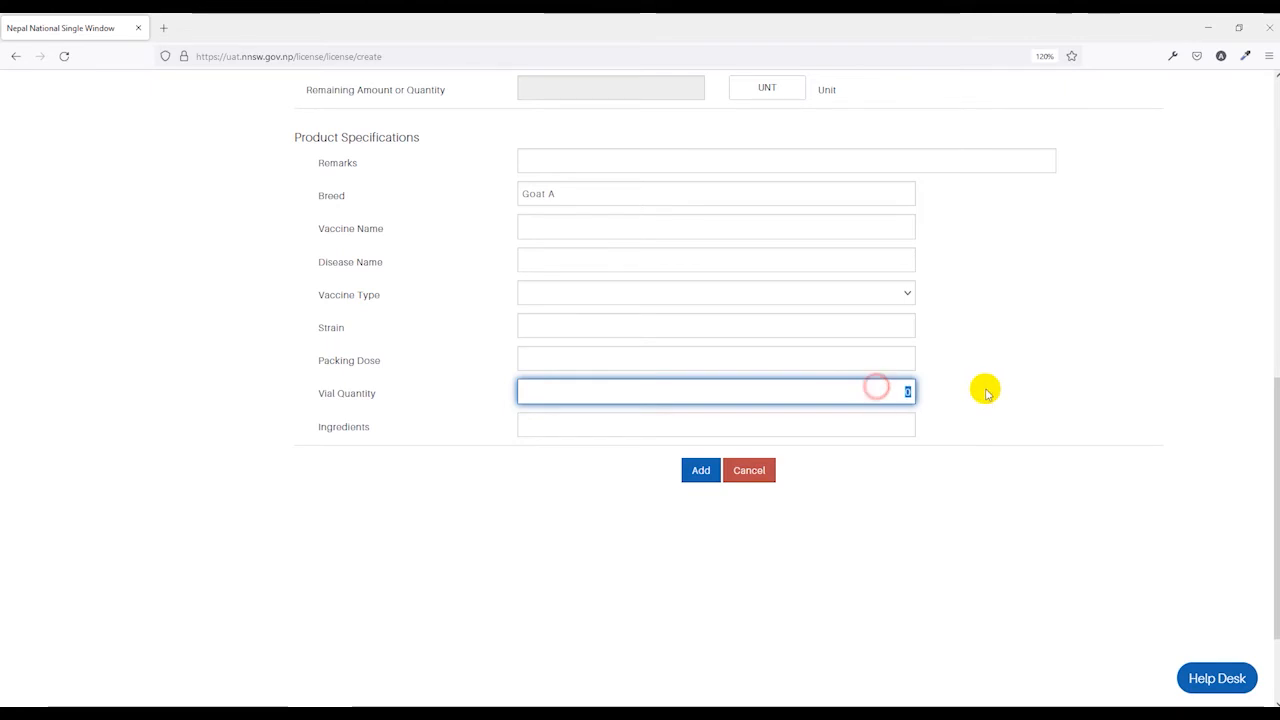
{"action": "left_click", "coordinate": [930, 383]}
{"action": "left_click_drag", "start_coordinate": [895, 385], "coordinate": [960, 388]}
{"action": "key", "text": "BackSpace"}
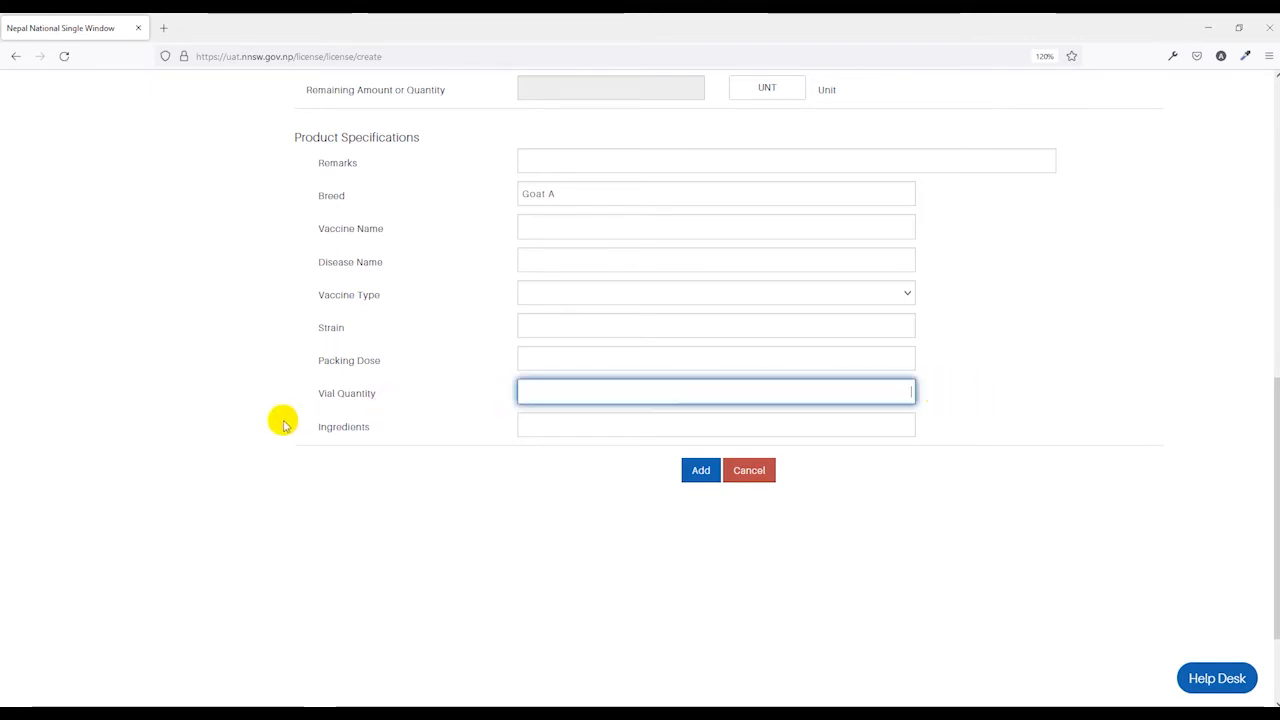
- Leave the ingredients blank and add the completed XYZ Goats item to the application's item list
{"action": "left_click", "coordinate": [556, 427]}
{"action": "left_click", "coordinate": [705, 474]}
{"action": "scroll", "coordinate": [705, 474], "scroll_direction": "up", "scroll_amount": 2}
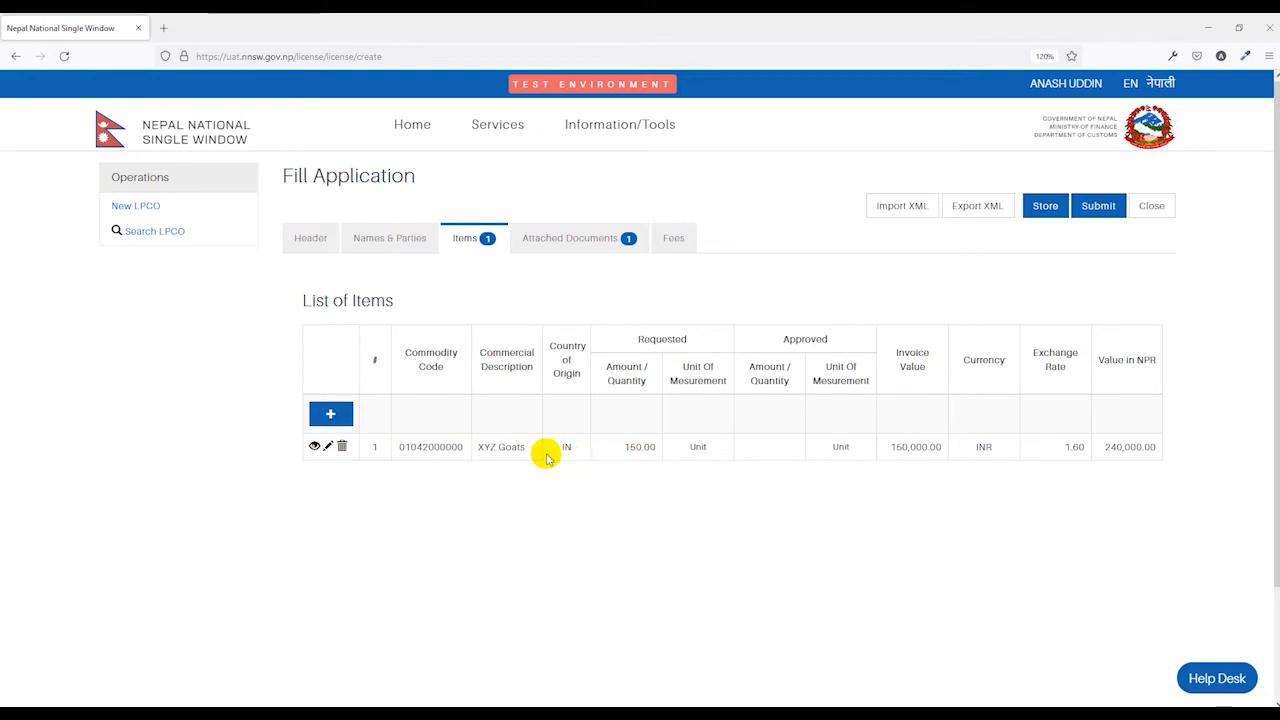
{"action": "left_click", "coordinate": [331, 414]}
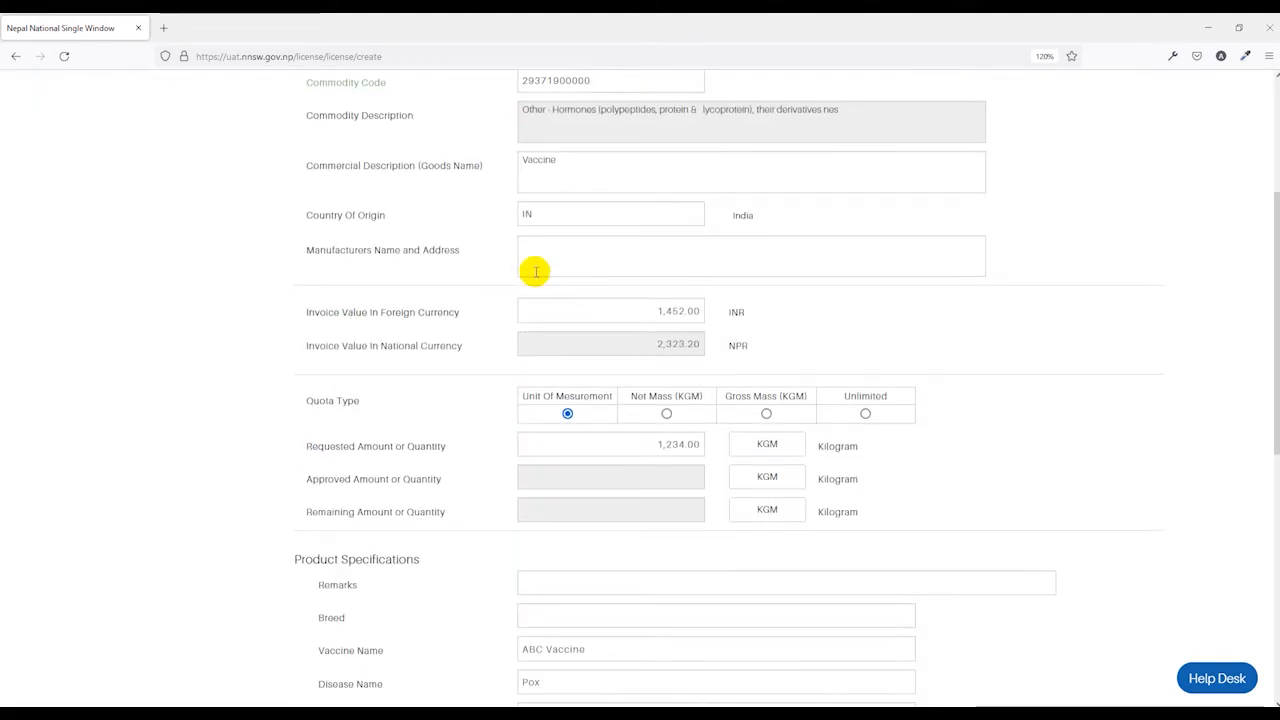
{"action": "scroll", "coordinate": [564, 248], "scroll_direction": "down", "scroll_amount": 3}
{"action": "left_click", "coordinate": [566, 243]}
{"action": "scroll", "coordinate": [540, 244], "scroll_direction": "up", "scroll_amount": 5}
{"action": "scroll", "coordinate": [546, 297], "scroll_direction": "down", "scroll_amount": 5}
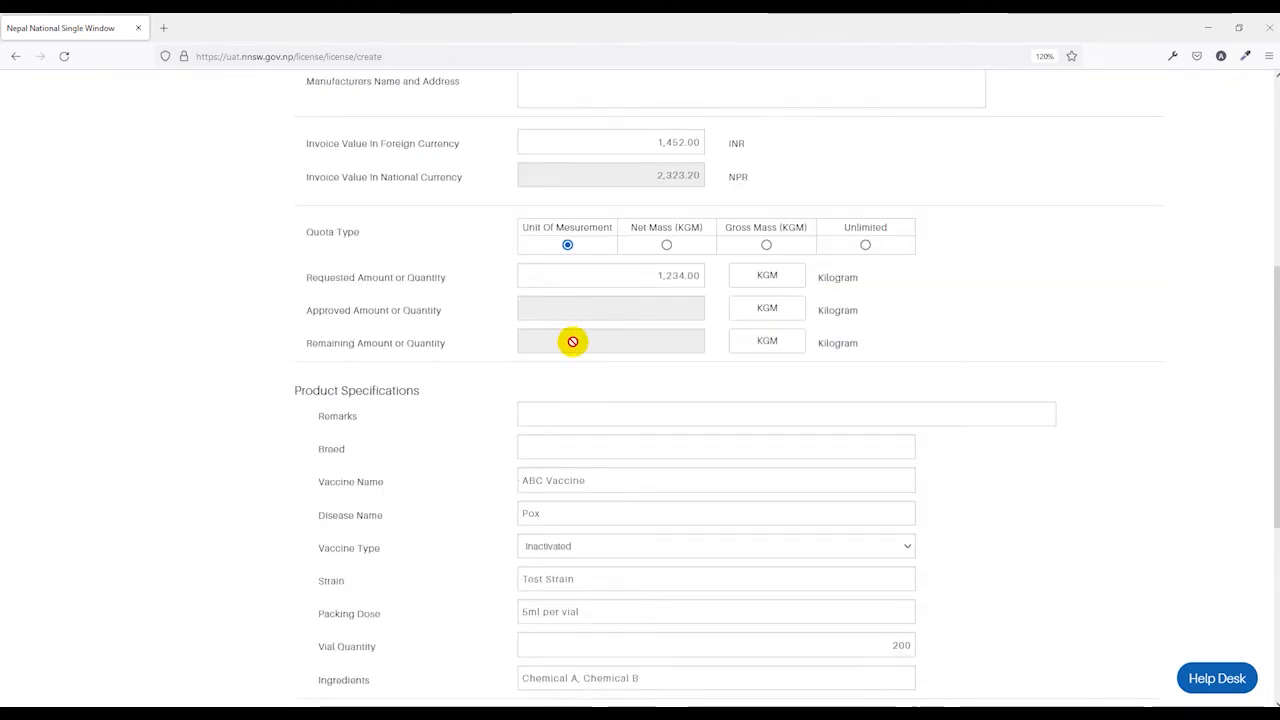
{"action": "scroll", "coordinate": [572, 340], "scroll_direction": "down", "scroll_amount": 2}
{"action": "left_click", "coordinate": [701, 640]}
{"action": "scroll", "coordinate": [443, 491], "scroll_direction": "up", "scroll_amount": 2}
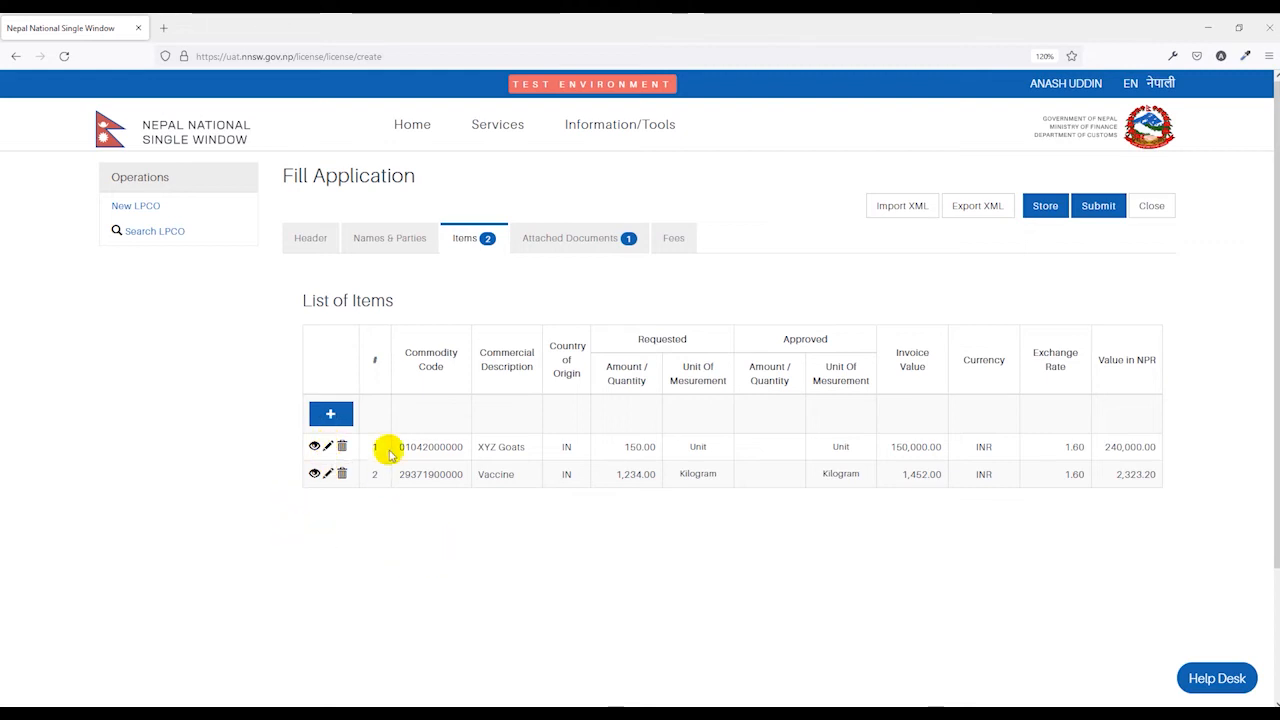
- In the attached Documents of Performa Invoice entry, set the reference number to 456 and the date to 24/02/2022
{"action": "left_click", "coordinate": [582, 241]}
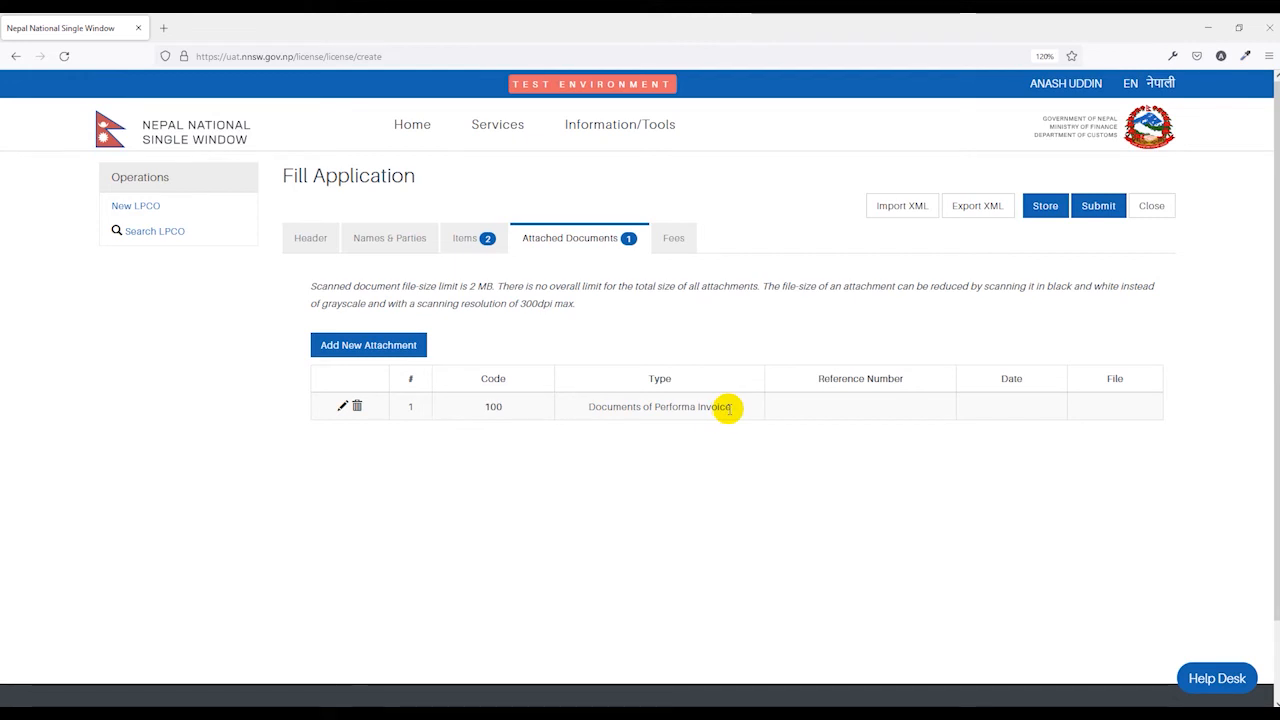
{"action": "left_click", "coordinate": [342, 406]}
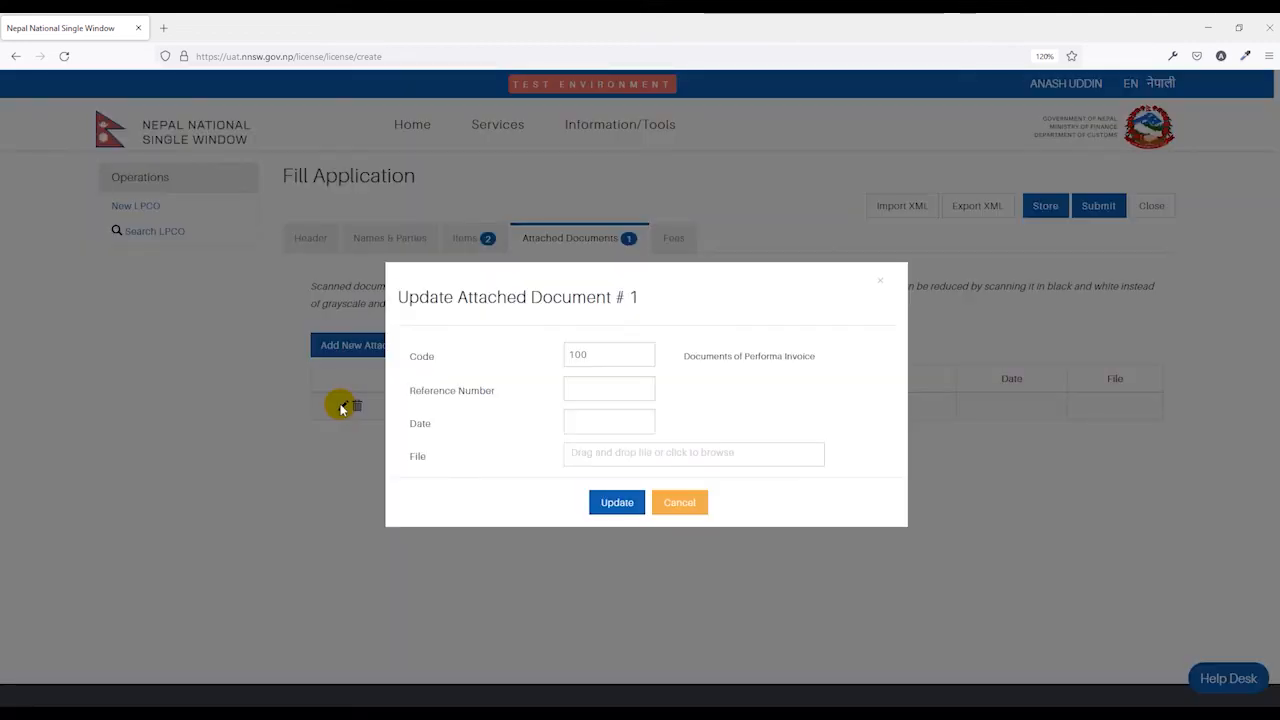
{"action": "left_click", "coordinate": [615, 391]}
{"action": "left_click", "coordinate": [588, 421]}
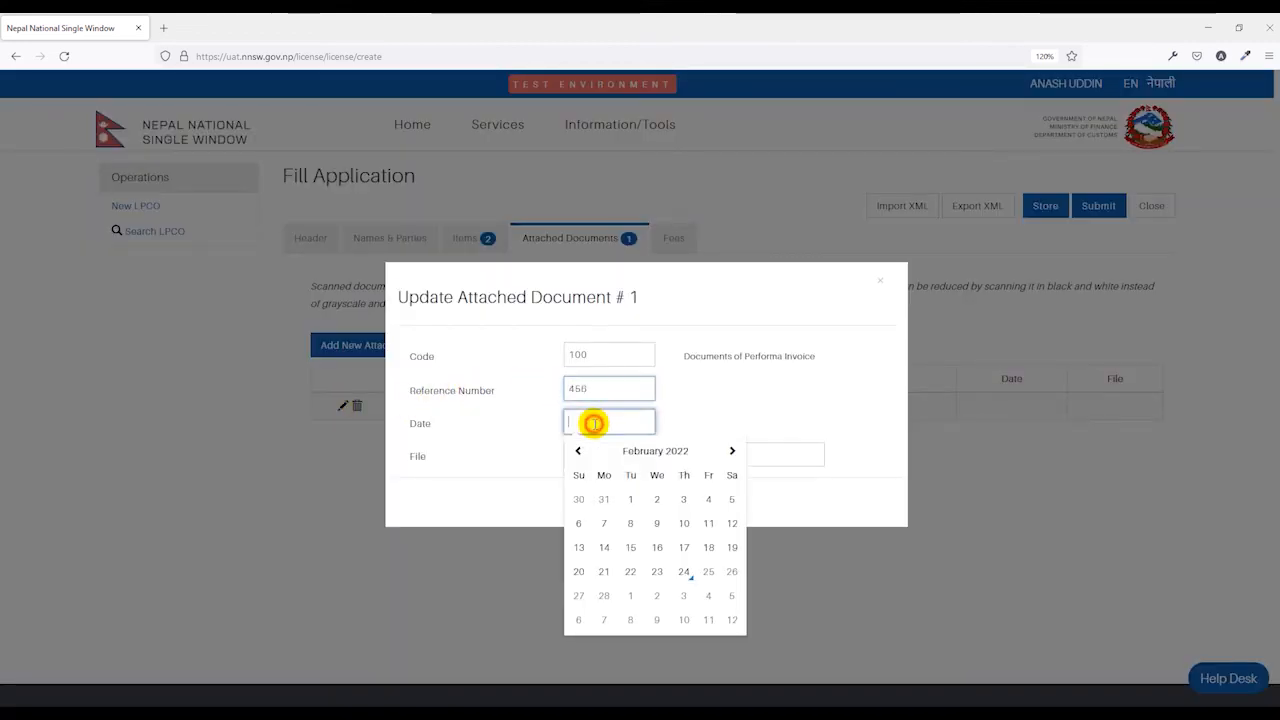
{"action": "left_click", "coordinate": [680, 566]}
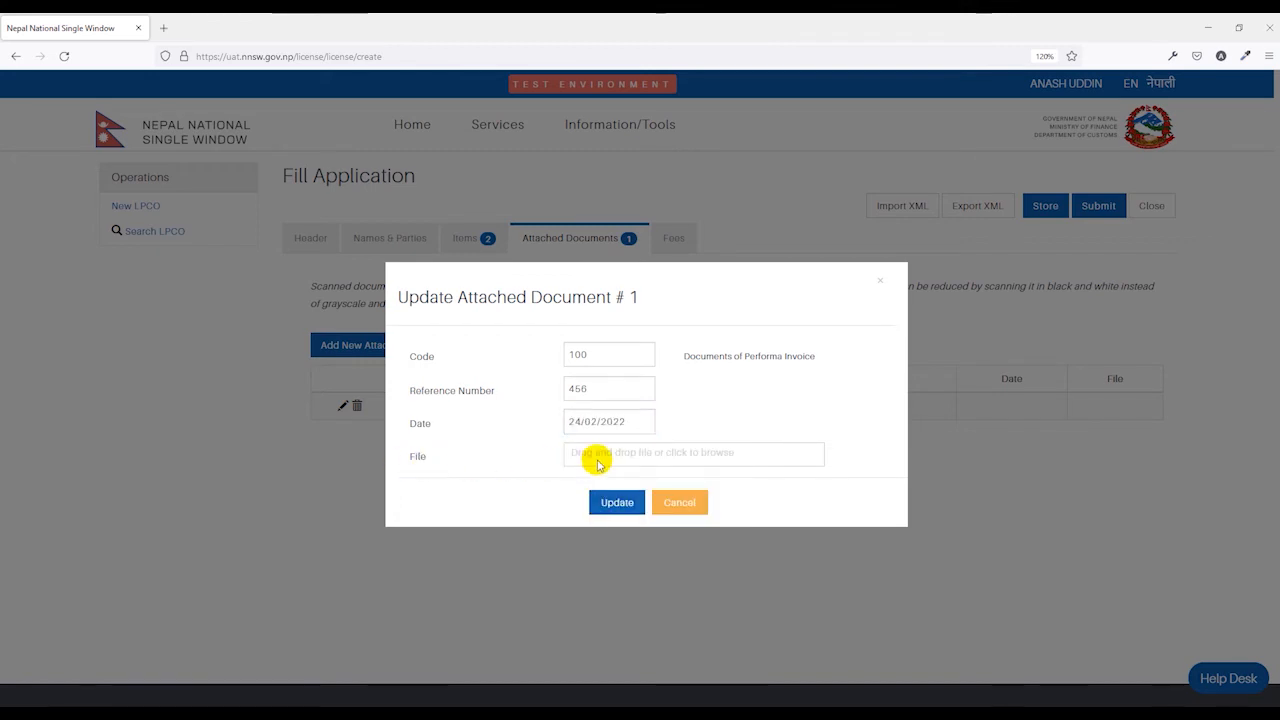
- Upload nbsm-print_page-0001.jpg as the Performa Invoice file and update the attached document
{"action": "left_click", "coordinate": [598, 462]}
{"action": "scroll", "coordinate": [257, 206], "scroll_direction": "down", "scroll_amount": 5}
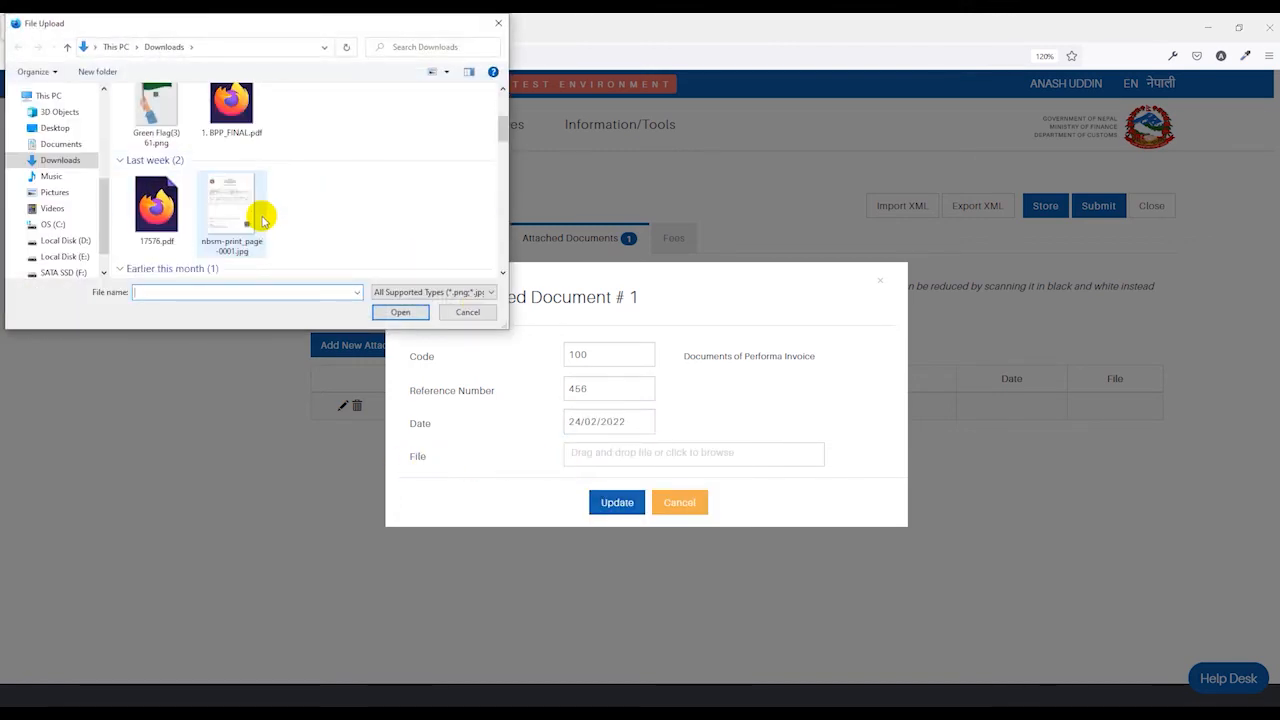
{"action": "double_click", "coordinate": [242, 127]}
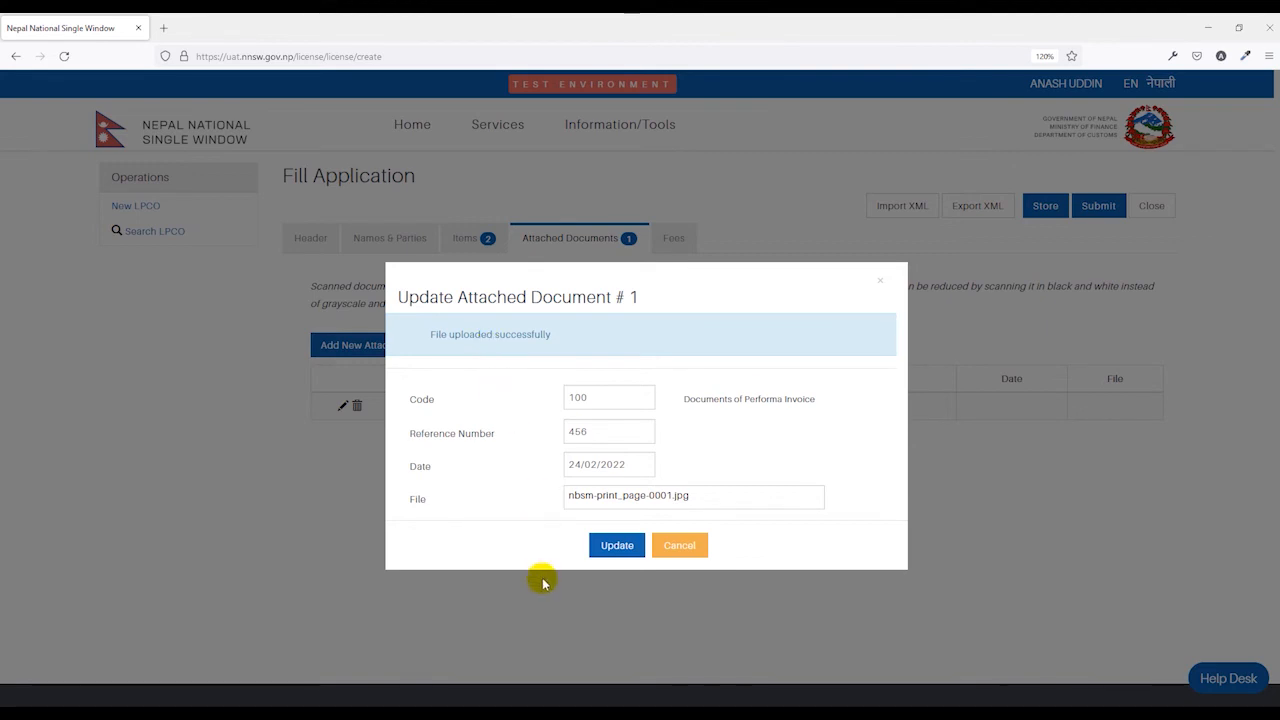
{"action": "left_click", "coordinate": [612, 547]}
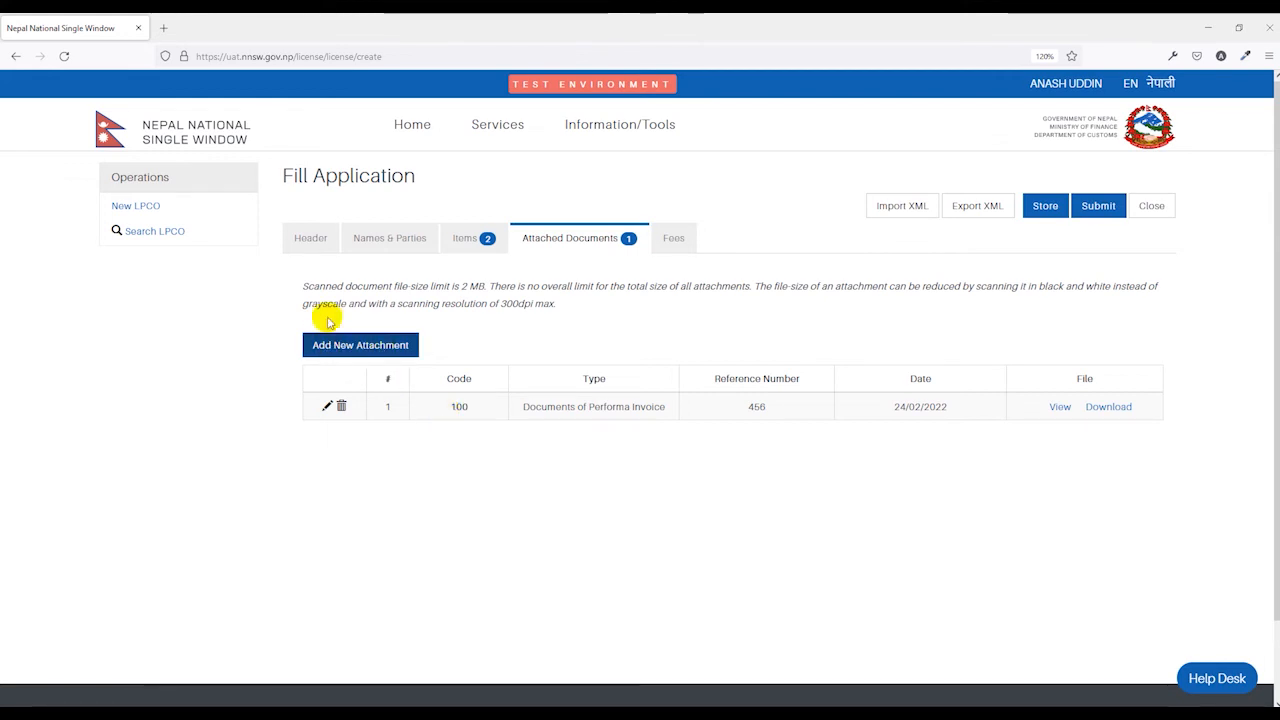
- Start a new attachment with document code 999 (Others) and enter "Product Picture" as its reference number
{"action": "left_click", "coordinate": [354, 344]}
{"action": "left_click", "coordinate": [588, 356]}
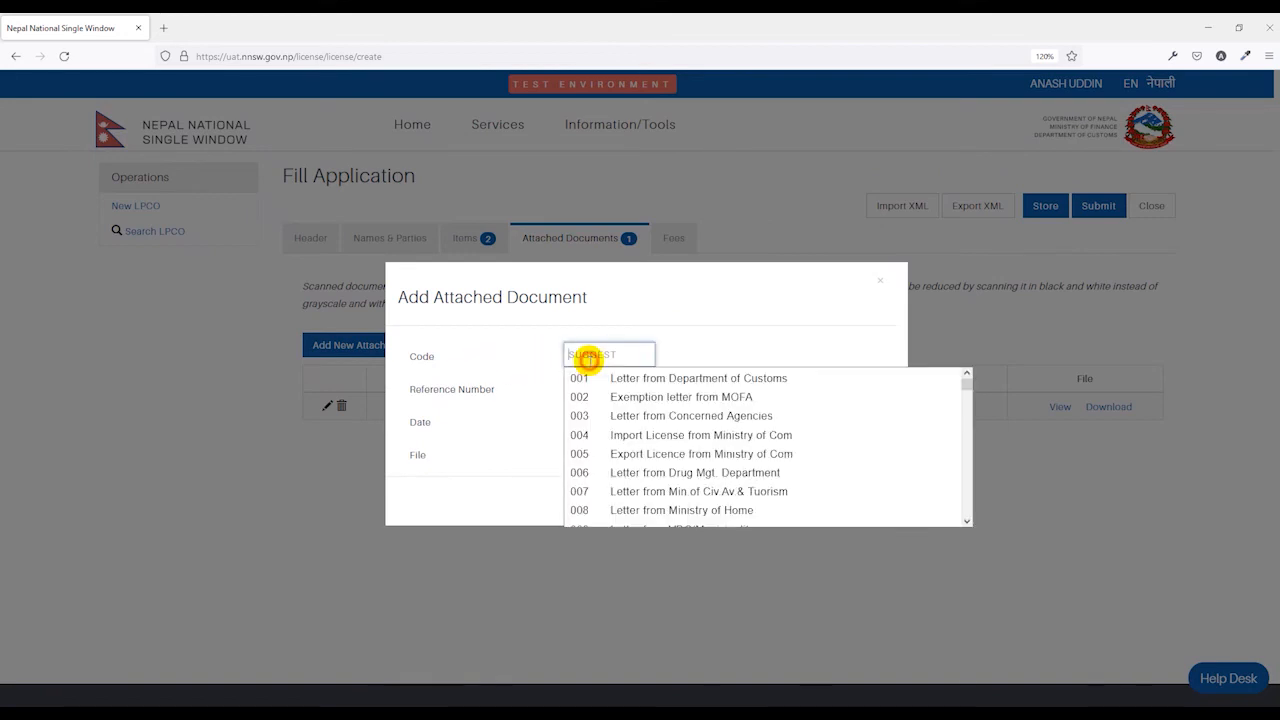
{"action": "scroll", "coordinate": [627, 442], "scroll_direction": "down", "scroll_amount": 6}
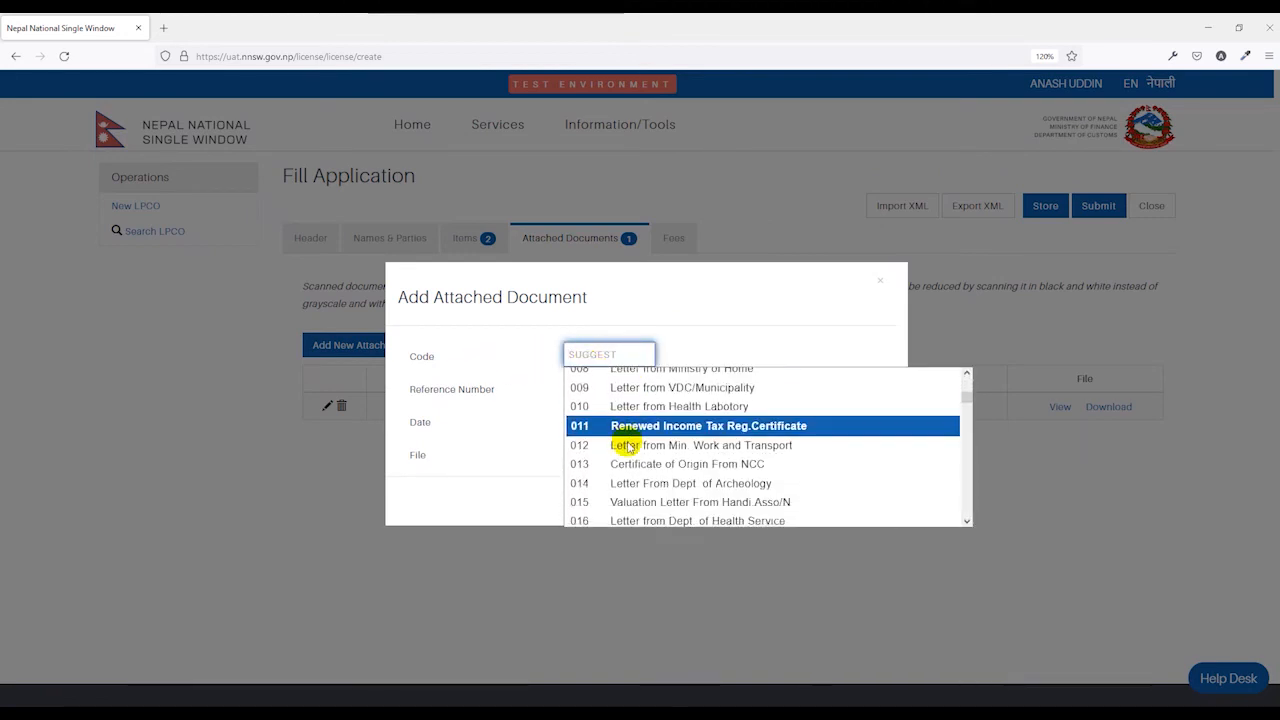
{"action": "scroll", "coordinate": [627, 445], "scroll_direction": "down", "scroll_amount": 20}
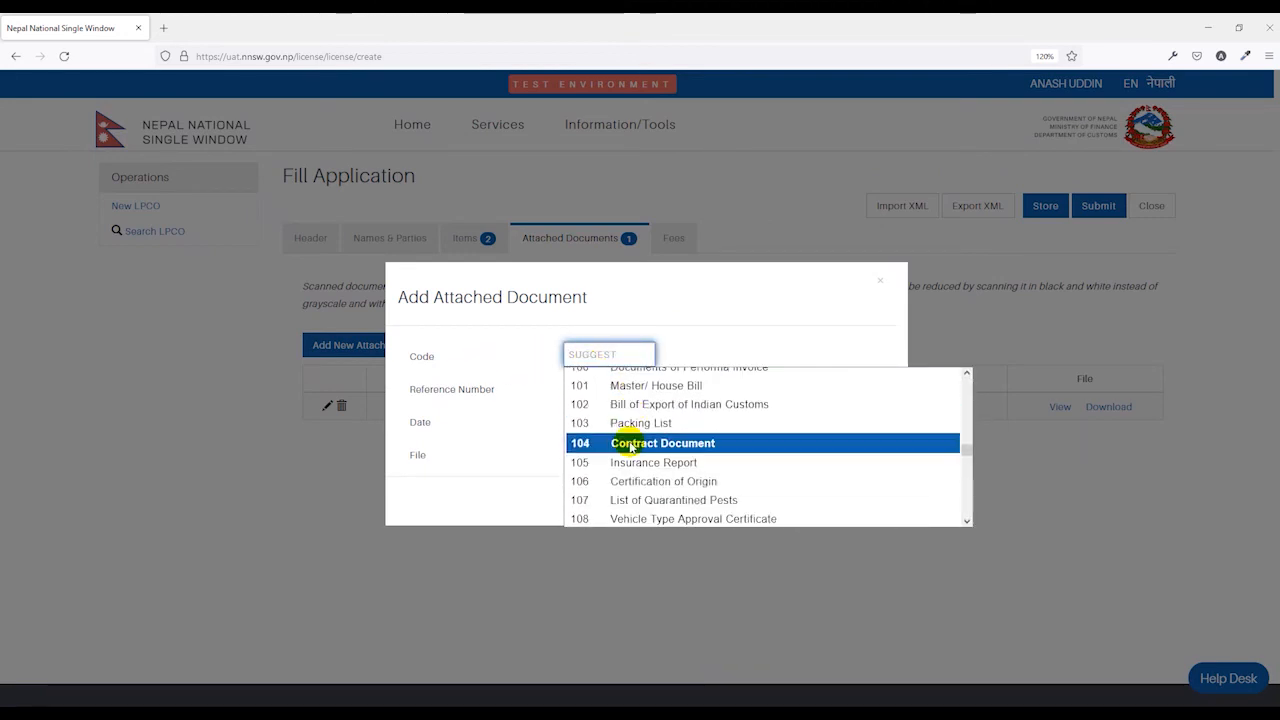
{"action": "scroll", "coordinate": [675, 473], "scroll_direction": "down", "scroll_amount": 10}
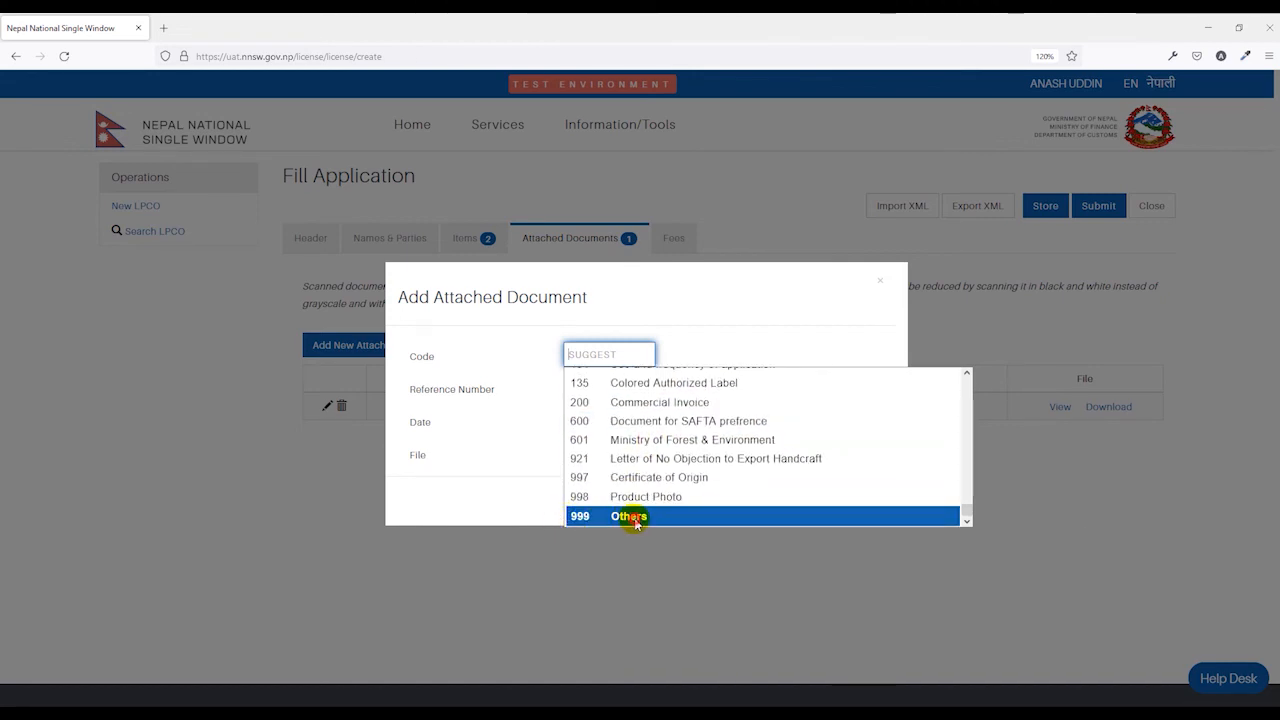
{"action": "left_click", "coordinate": [635, 517]}
{"action": "left_click", "coordinate": [627, 396]}
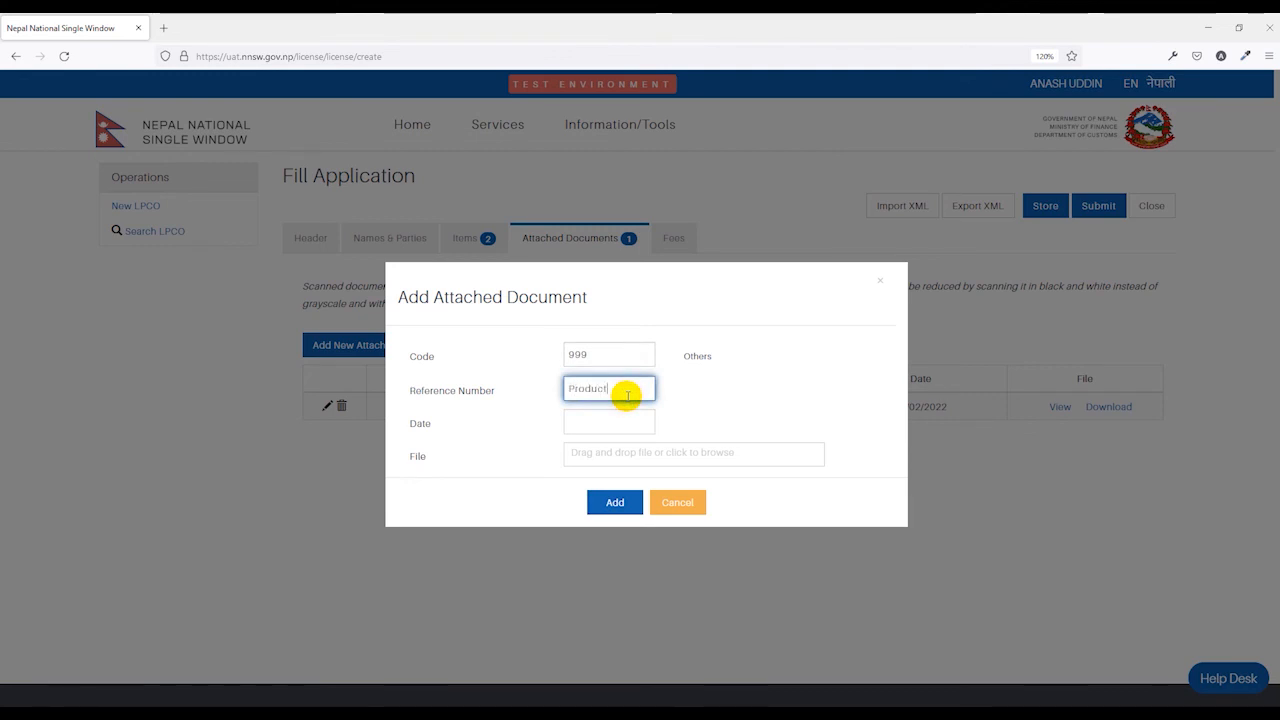
{"action": "left_click", "coordinate": [701, 397]}
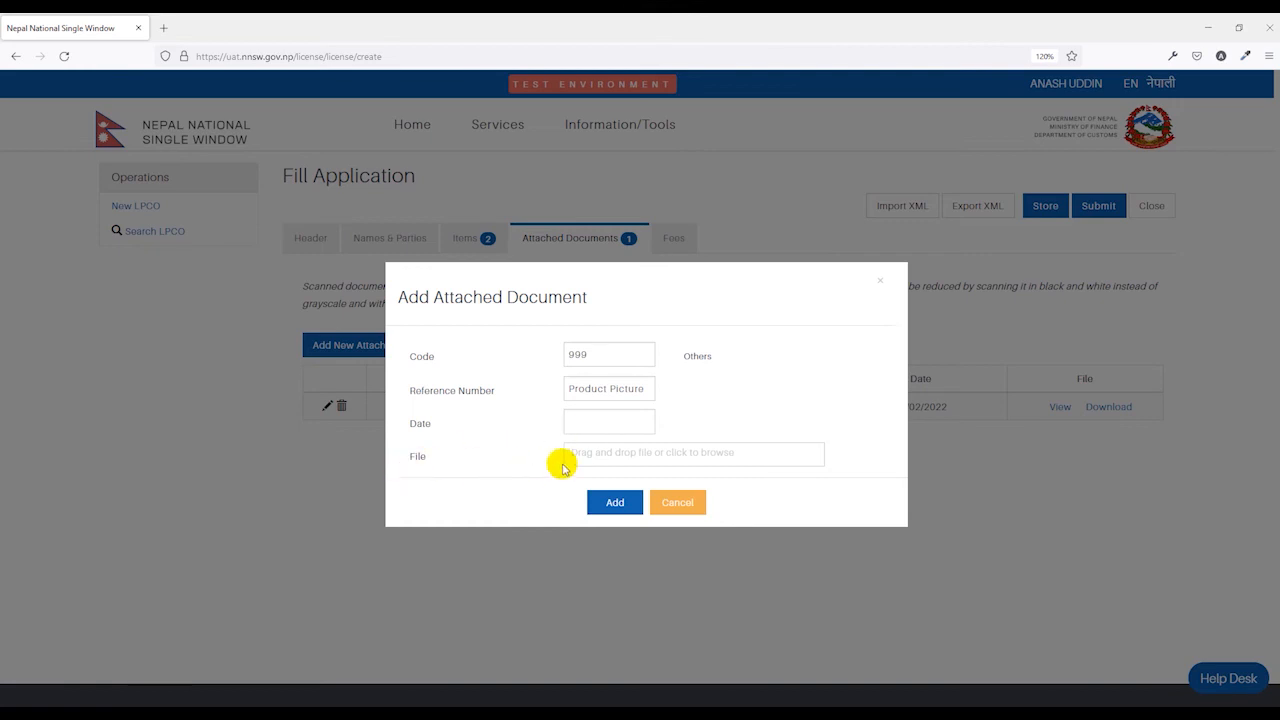
- Upload Green Flag(3) 61.png as the Product Picture file and add the attachment without a date
{"action": "left_click", "coordinate": [595, 460]}
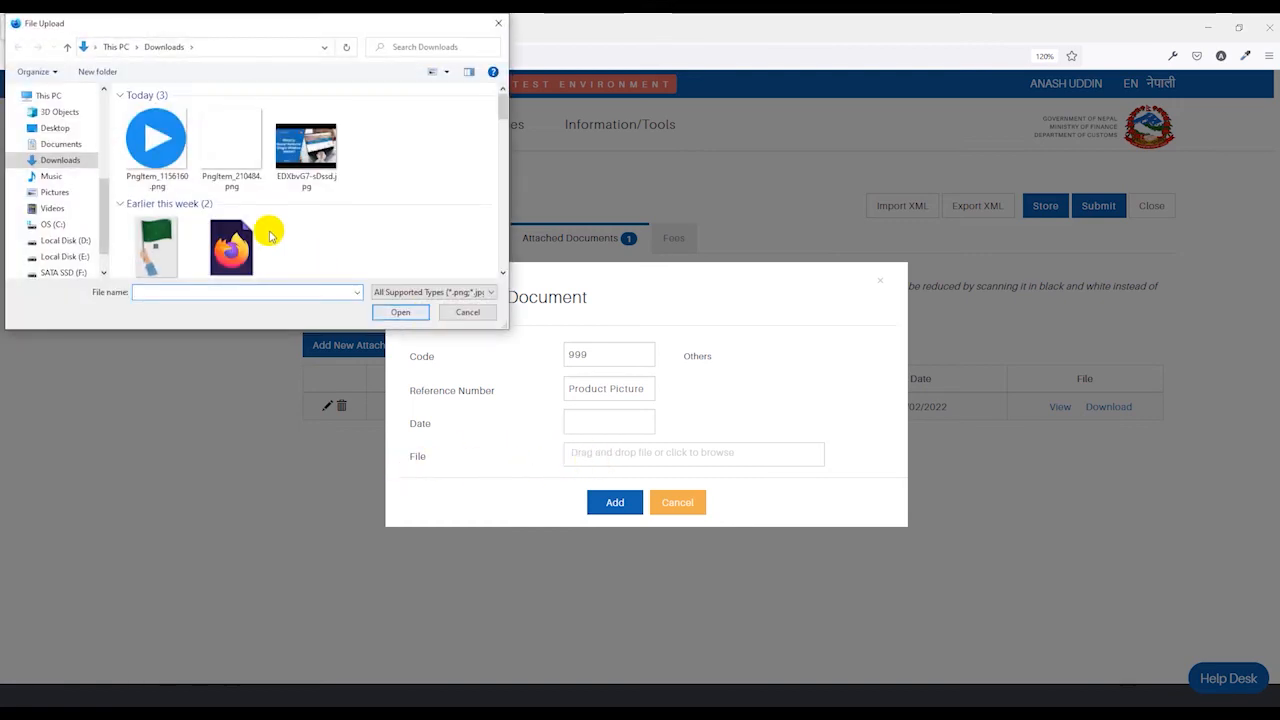
{"action": "scroll", "coordinate": [266, 229], "scroll_direction": "down", "scroll_amount": 1}
{"action": "double_click", "coordinate": [160, 208]}
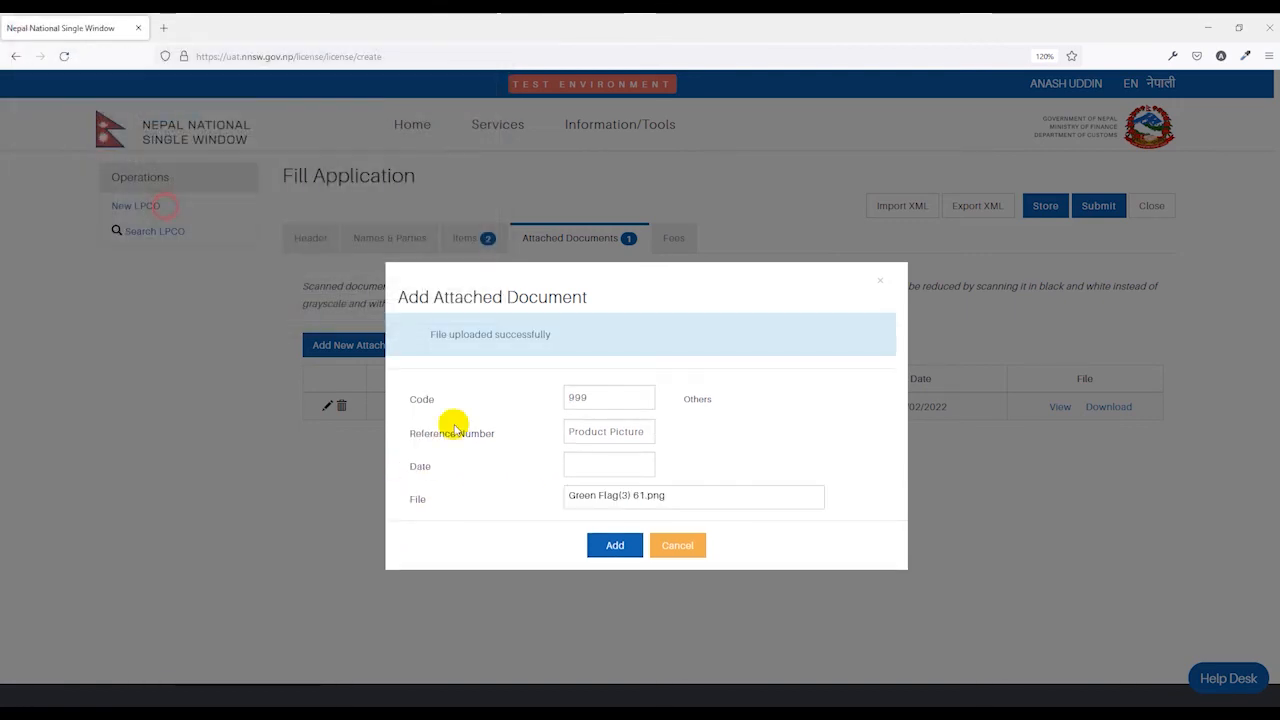
{"action": "left_click", "coordinate": [612, 542]}
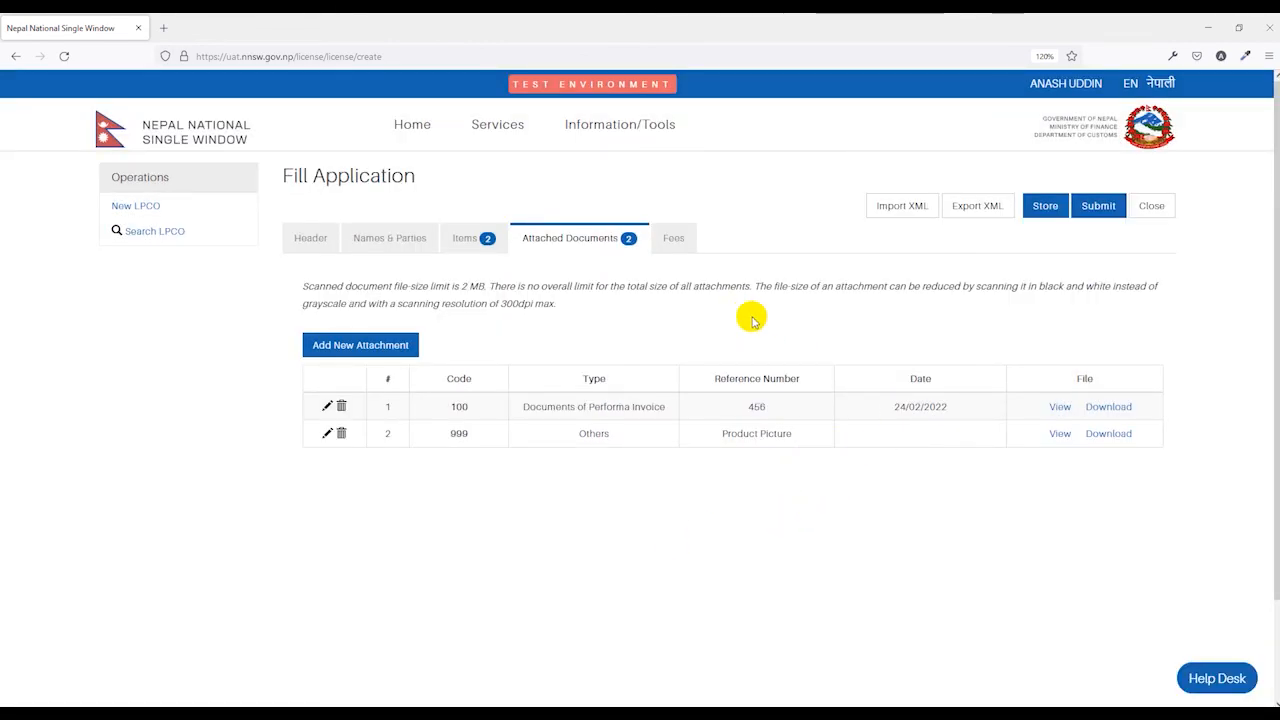
- Check the application's fees and charges, submit the application with confirmation, and close the submission notice
{"action": "left_click", "coordinate": [674, 236]}
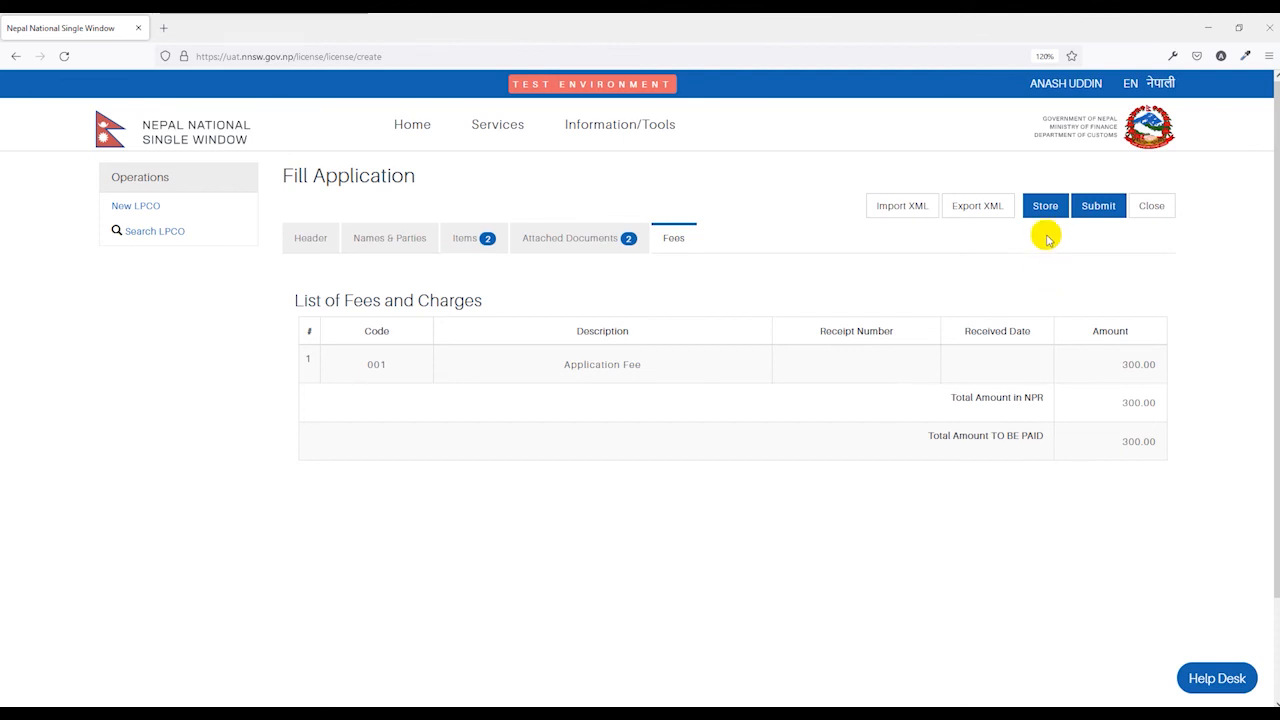
{"action": "left_click", "coordinate": [1100, 212]}
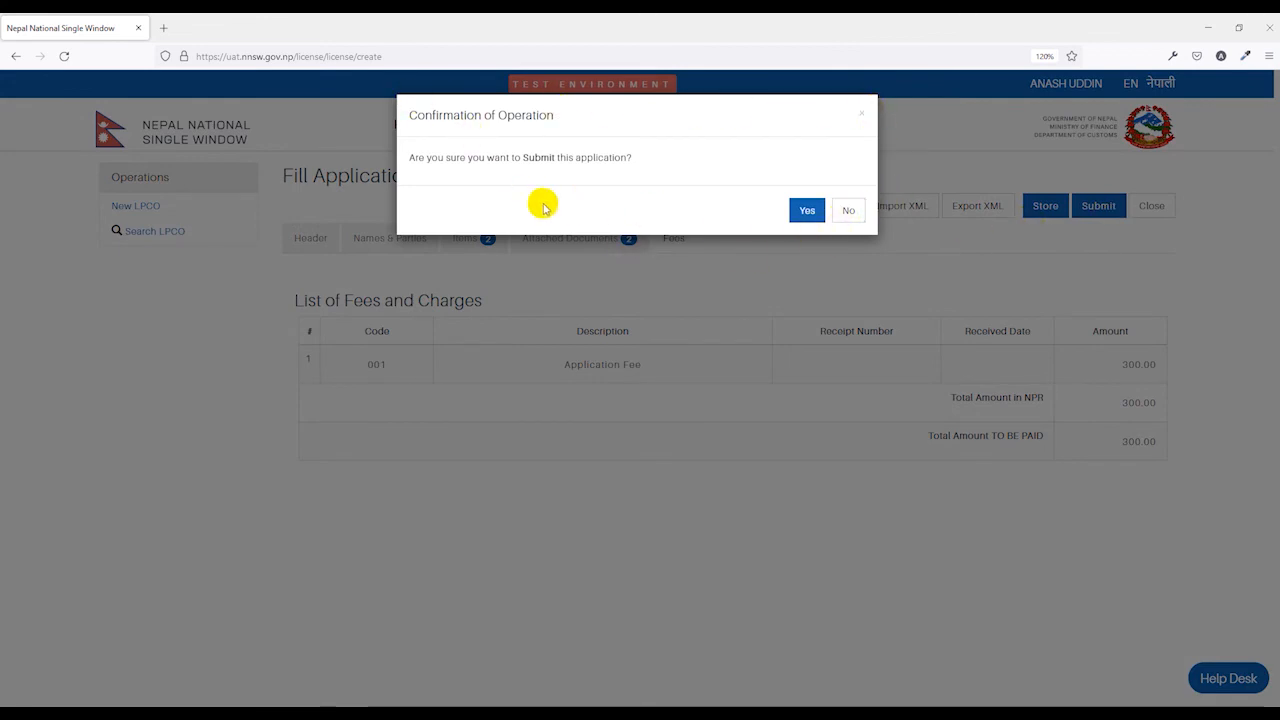
{"action": "left_click", "coordinate": [805, 212]}
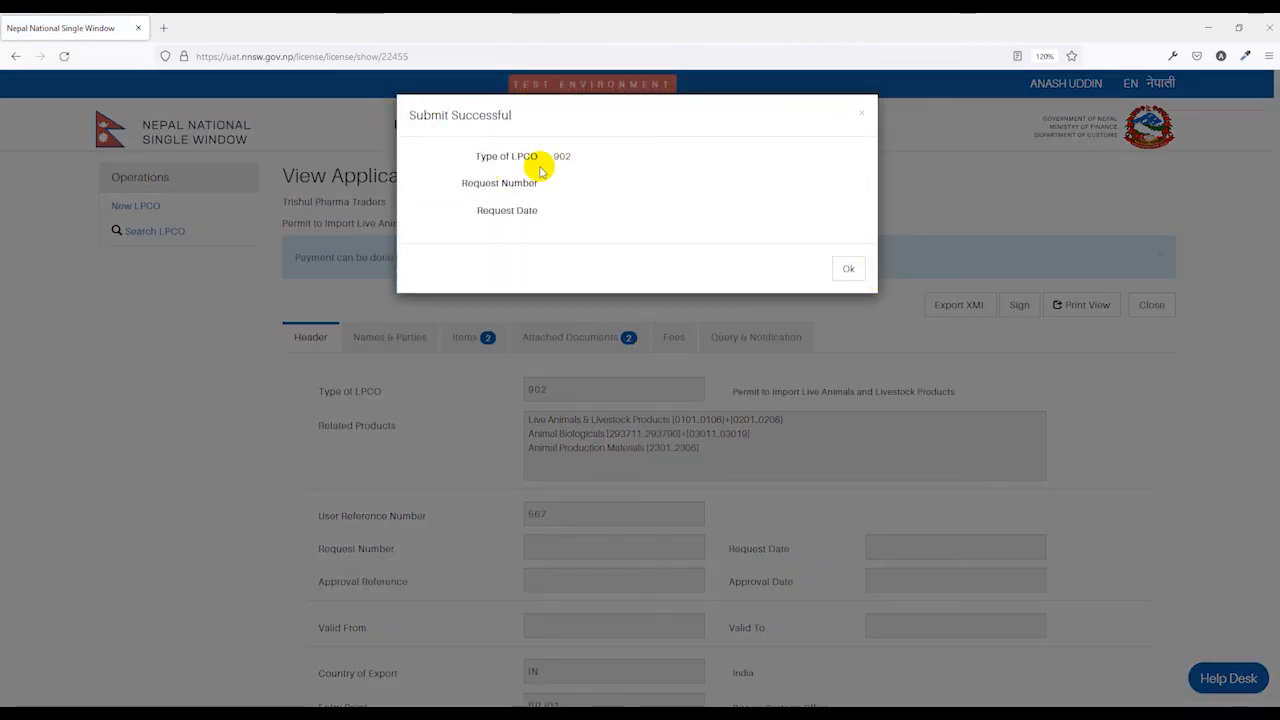
{"action": "left_click", "coordinate": [849, 270]}
- Review the submitted application's names and parties details and its query and notification status
{"action": "left_click", "coordinate": [387, 340]}
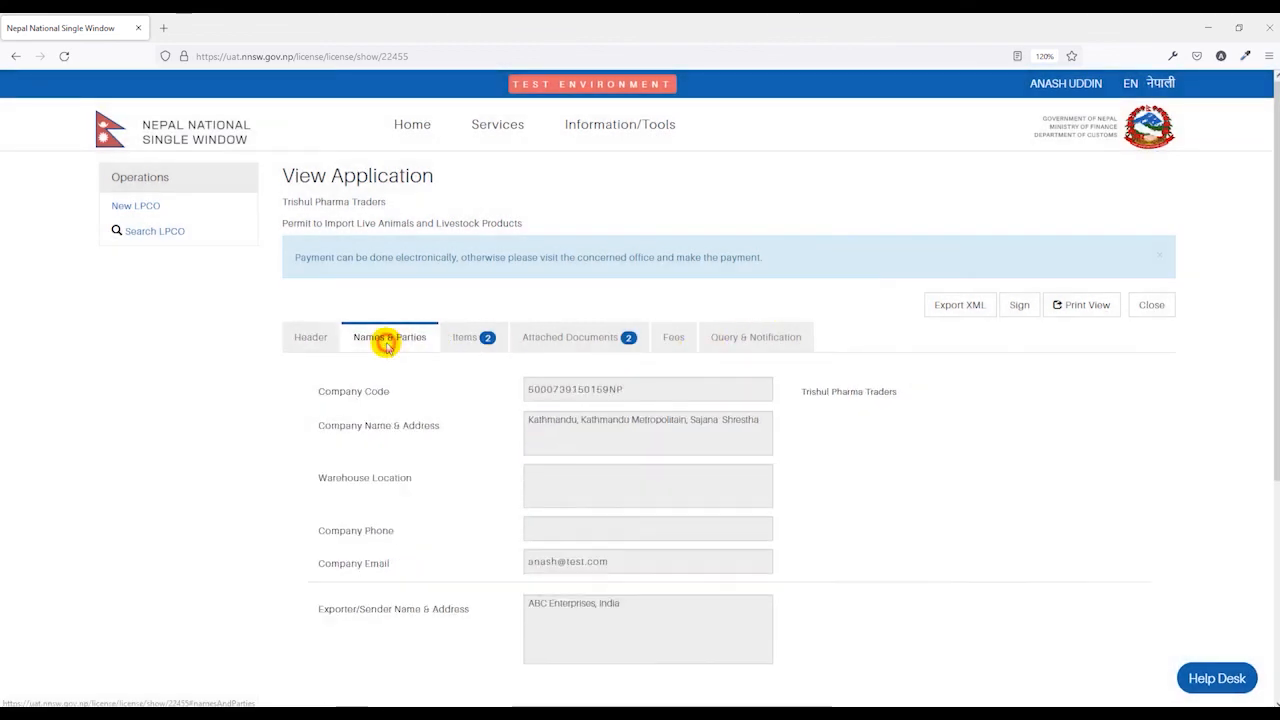
{"action": "scroll", "coordinate": [430, 345], "scroll_direction": "down", "scroll_amount": 2}
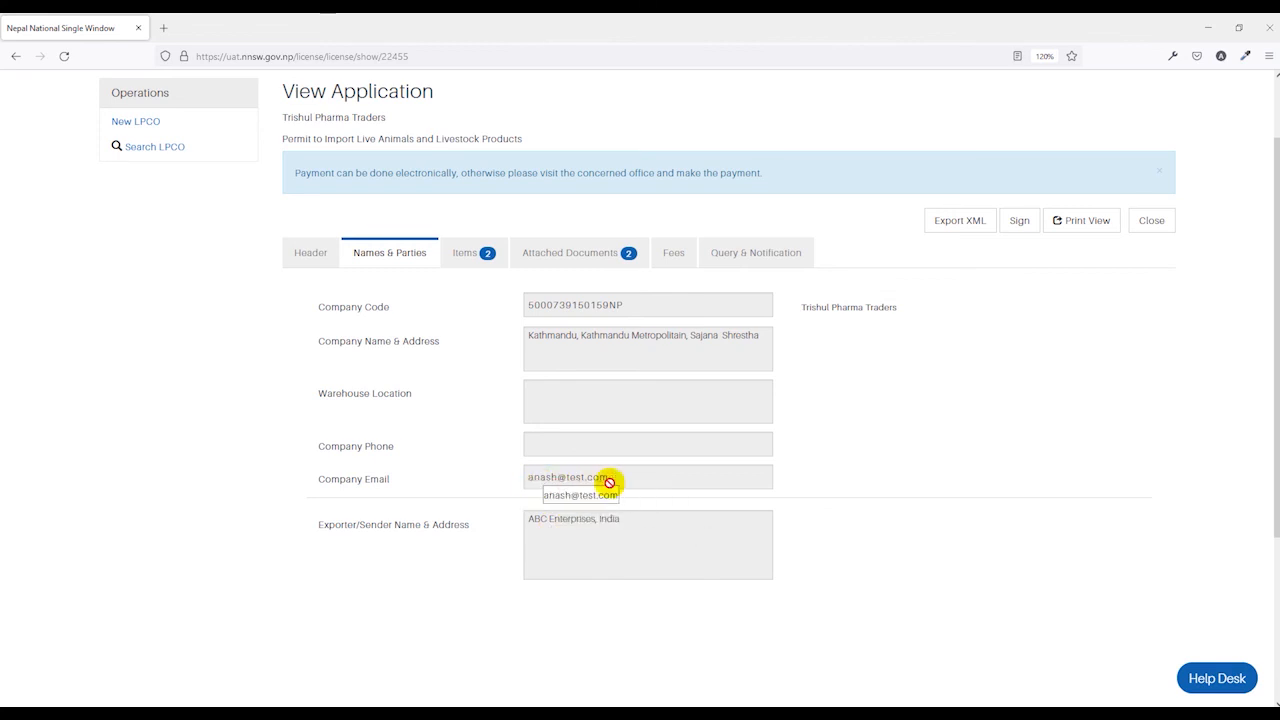
{"action": "scroll", "coordinate": [560, 445], "scroll_direction": "up", "scroll_amount": 2}
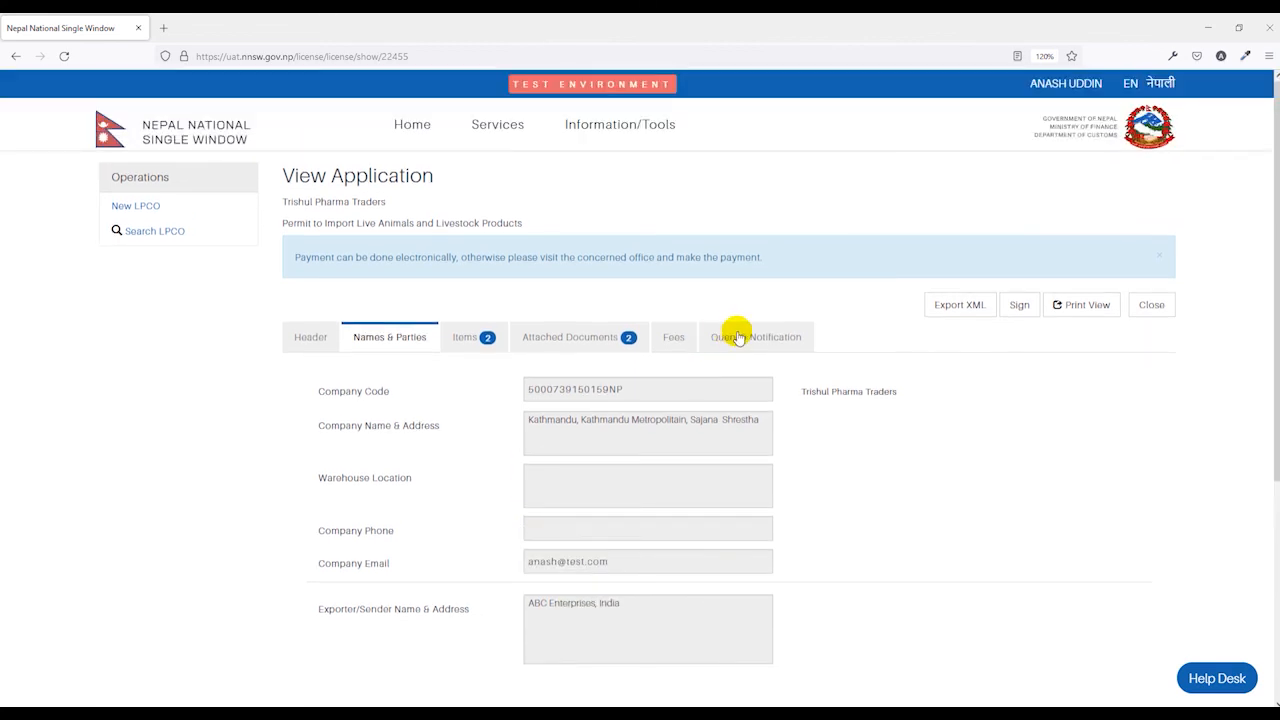
{"action": "left_click", "coordinate": [737, 337]}
{"action": "scroll", "coordinate": [600, 380], "scroll_direction": "down", "scroll_amount": 2}
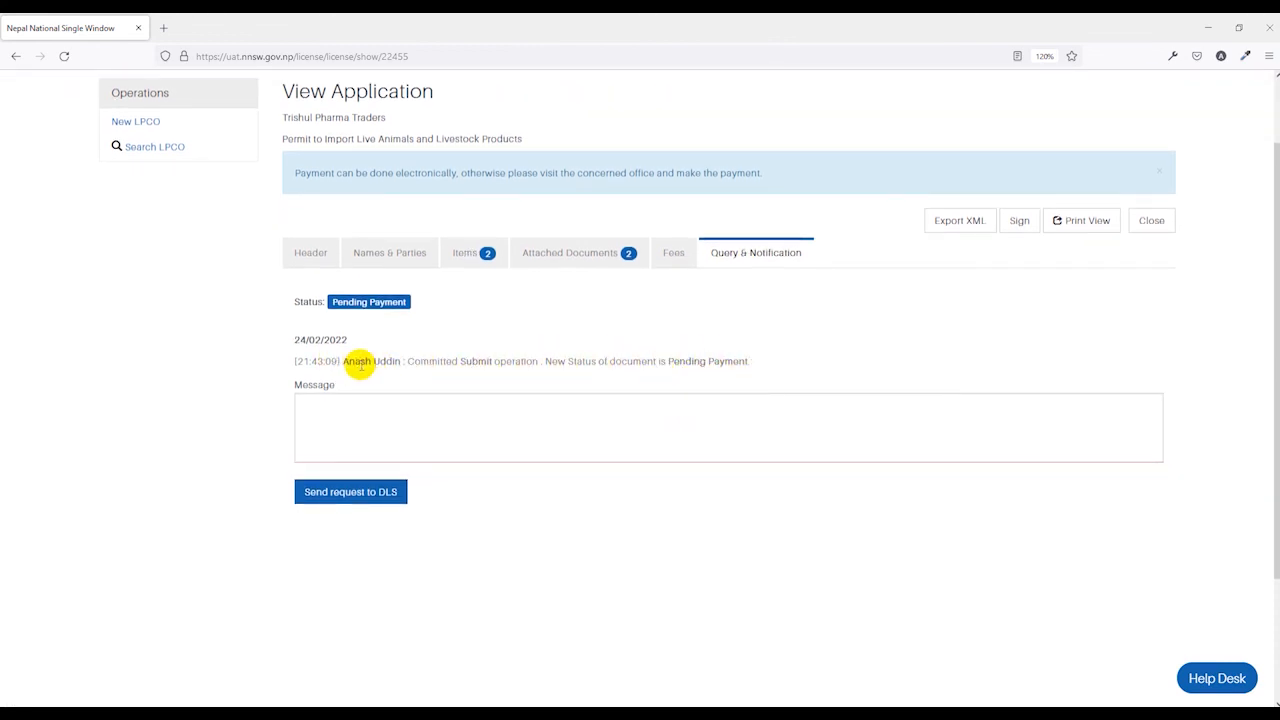
{"action": "scroll", "coordinate": [360, 366], "scroll_direction": "up", "scroll_amount": 2}
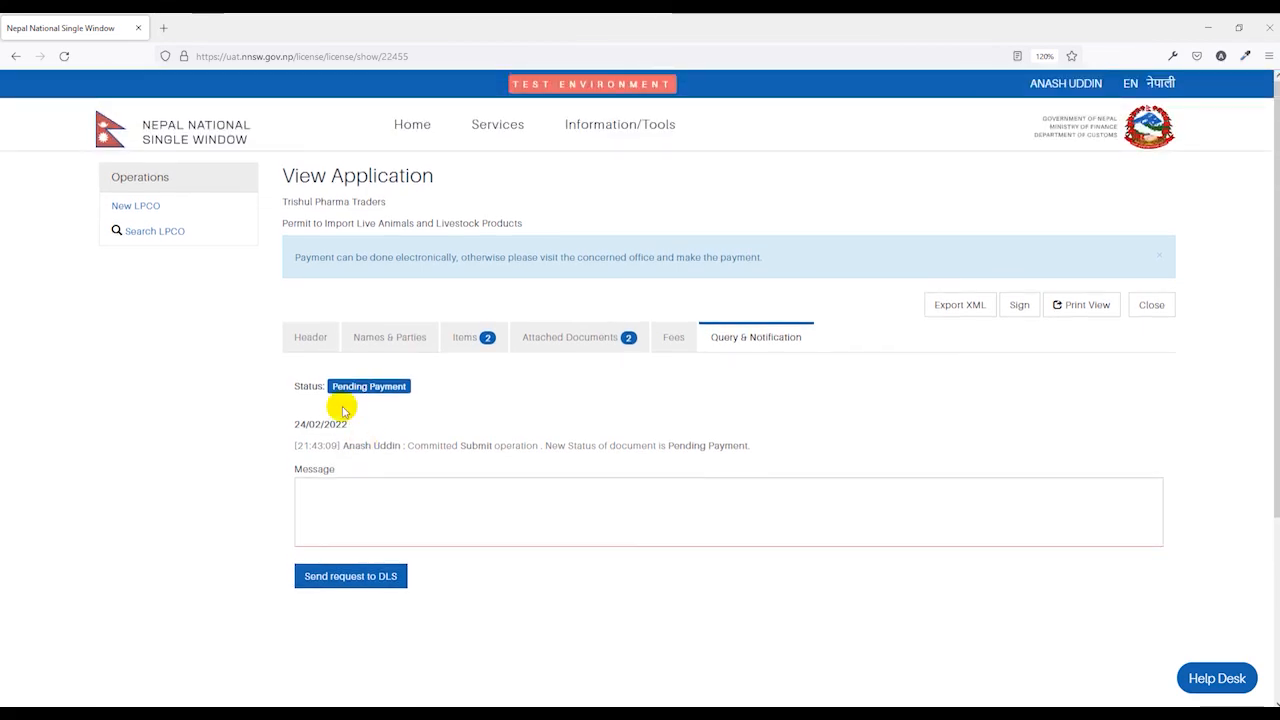